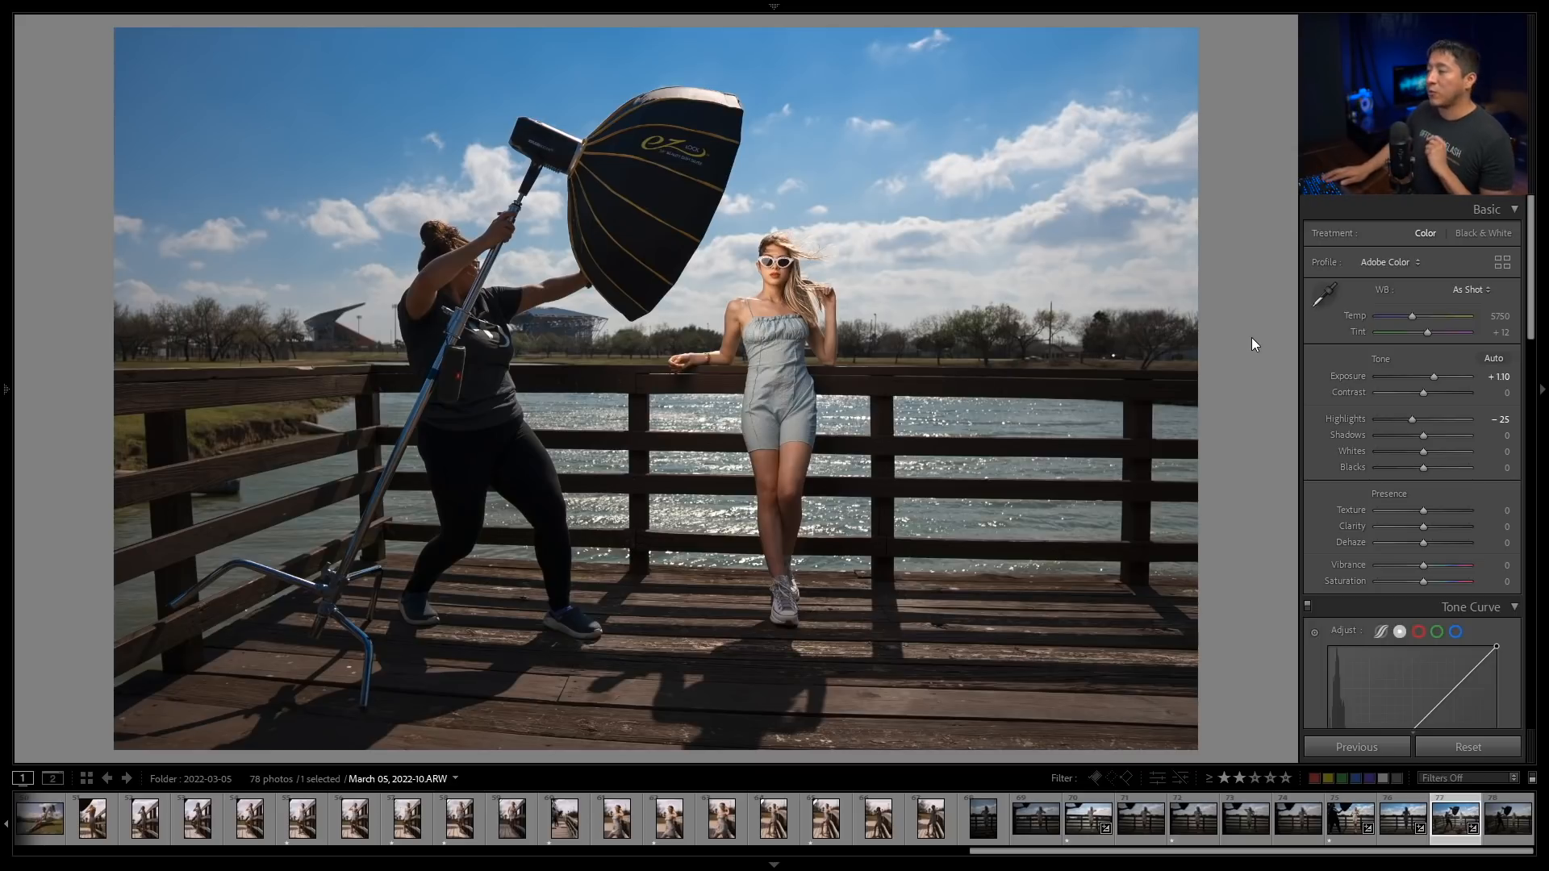
Step: Compare the flash-lit photo March 05, 2022-8.ARW with the unlit background photo March 05, 2022-9.ARW
{"action": "key", "text": "Left"}
{"action": "key", "text": "Left"}
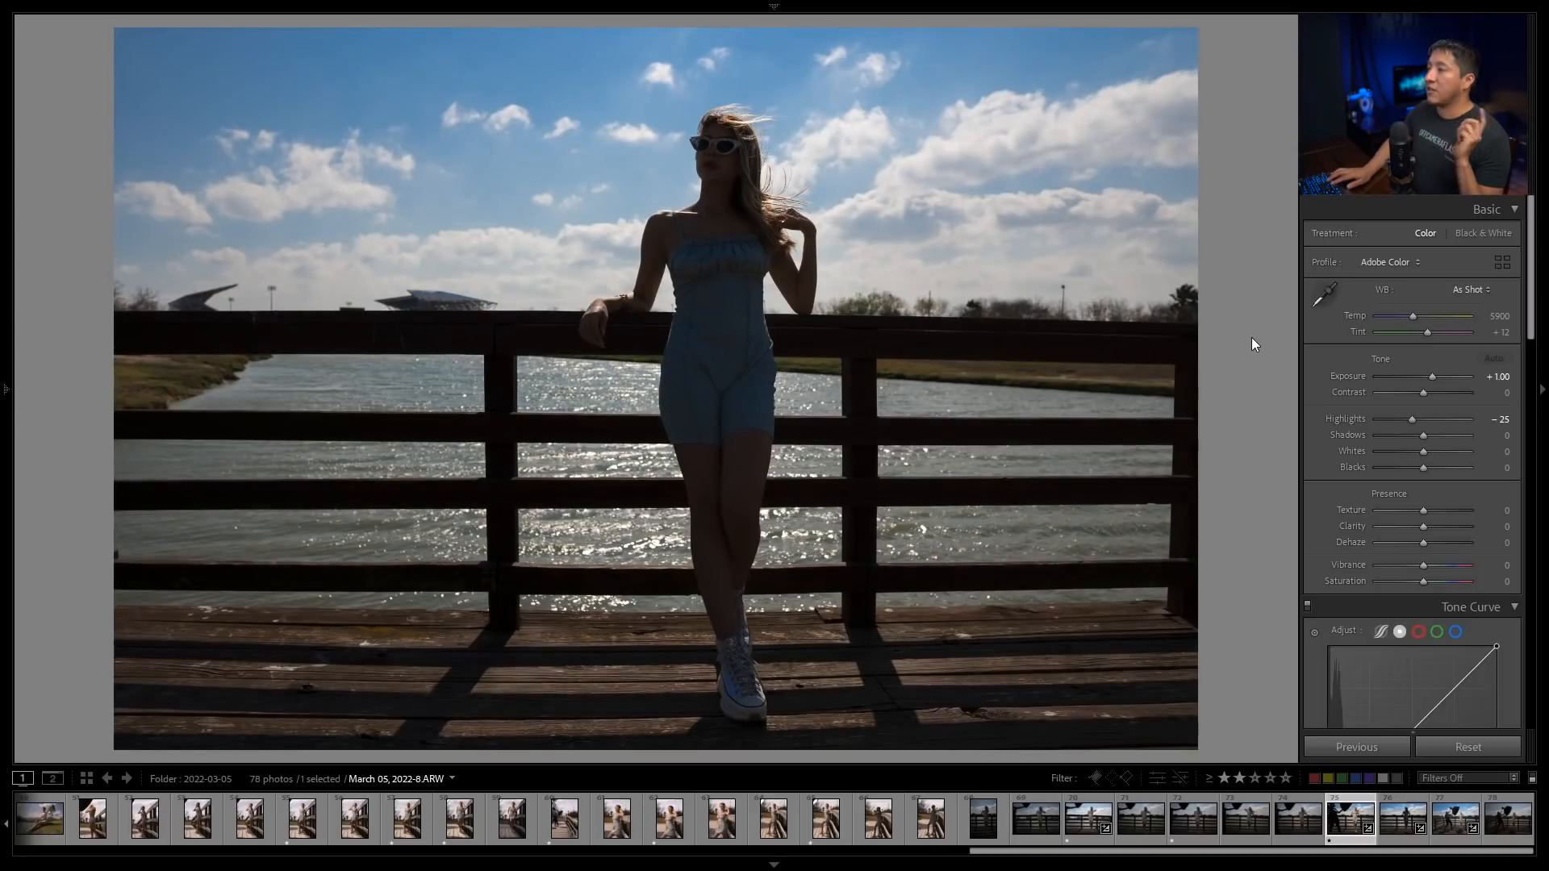
{"action": "key", "text": "Right"}
{"action": "key", "text": "Left"}
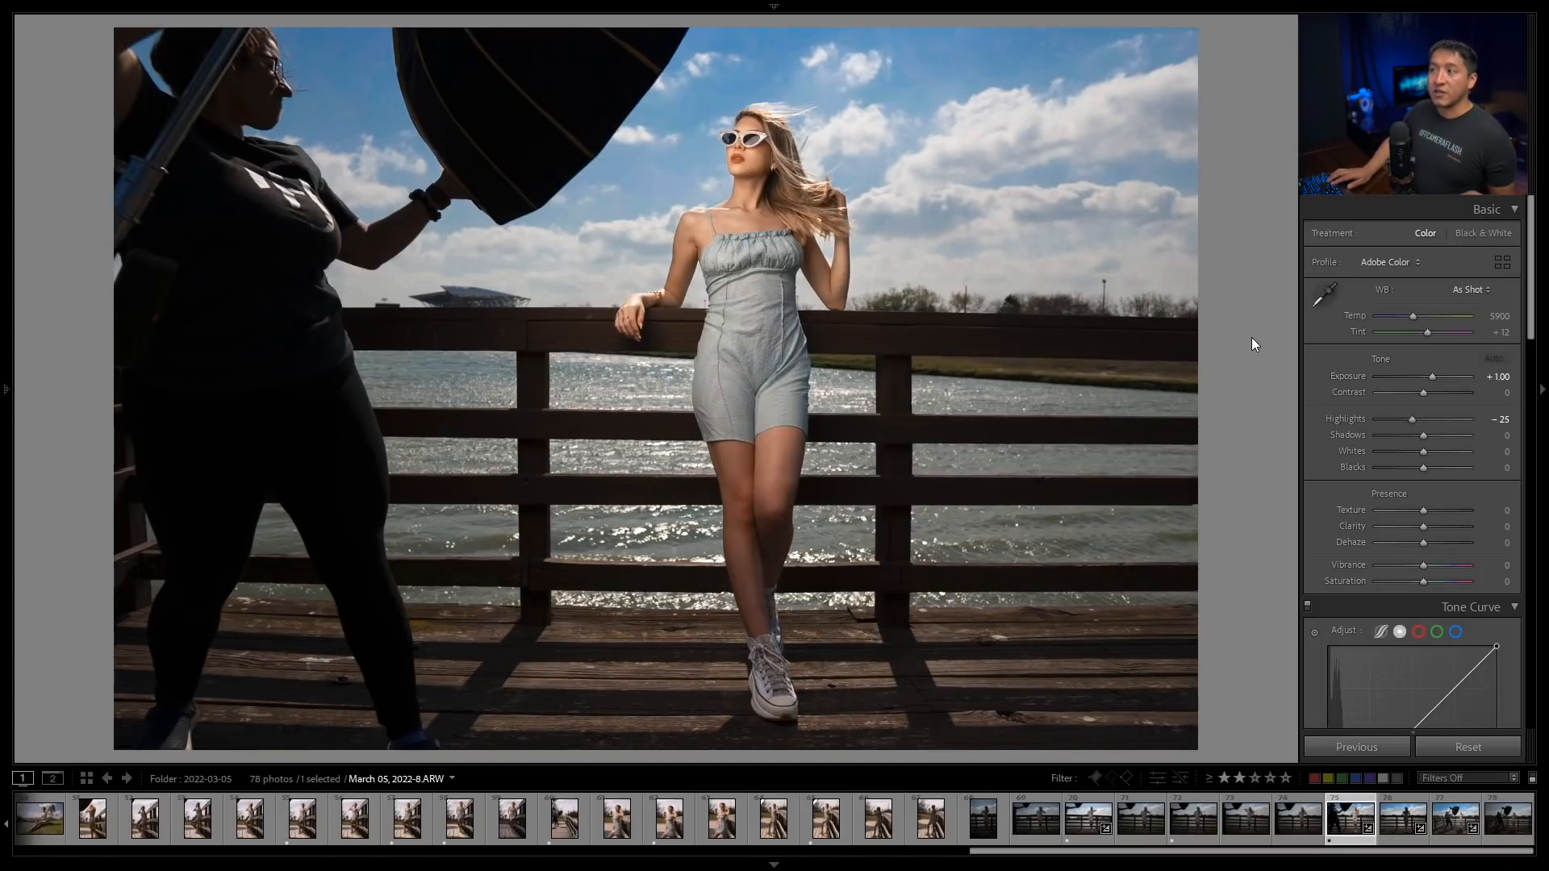
{"action": "key", "text": "Right"}
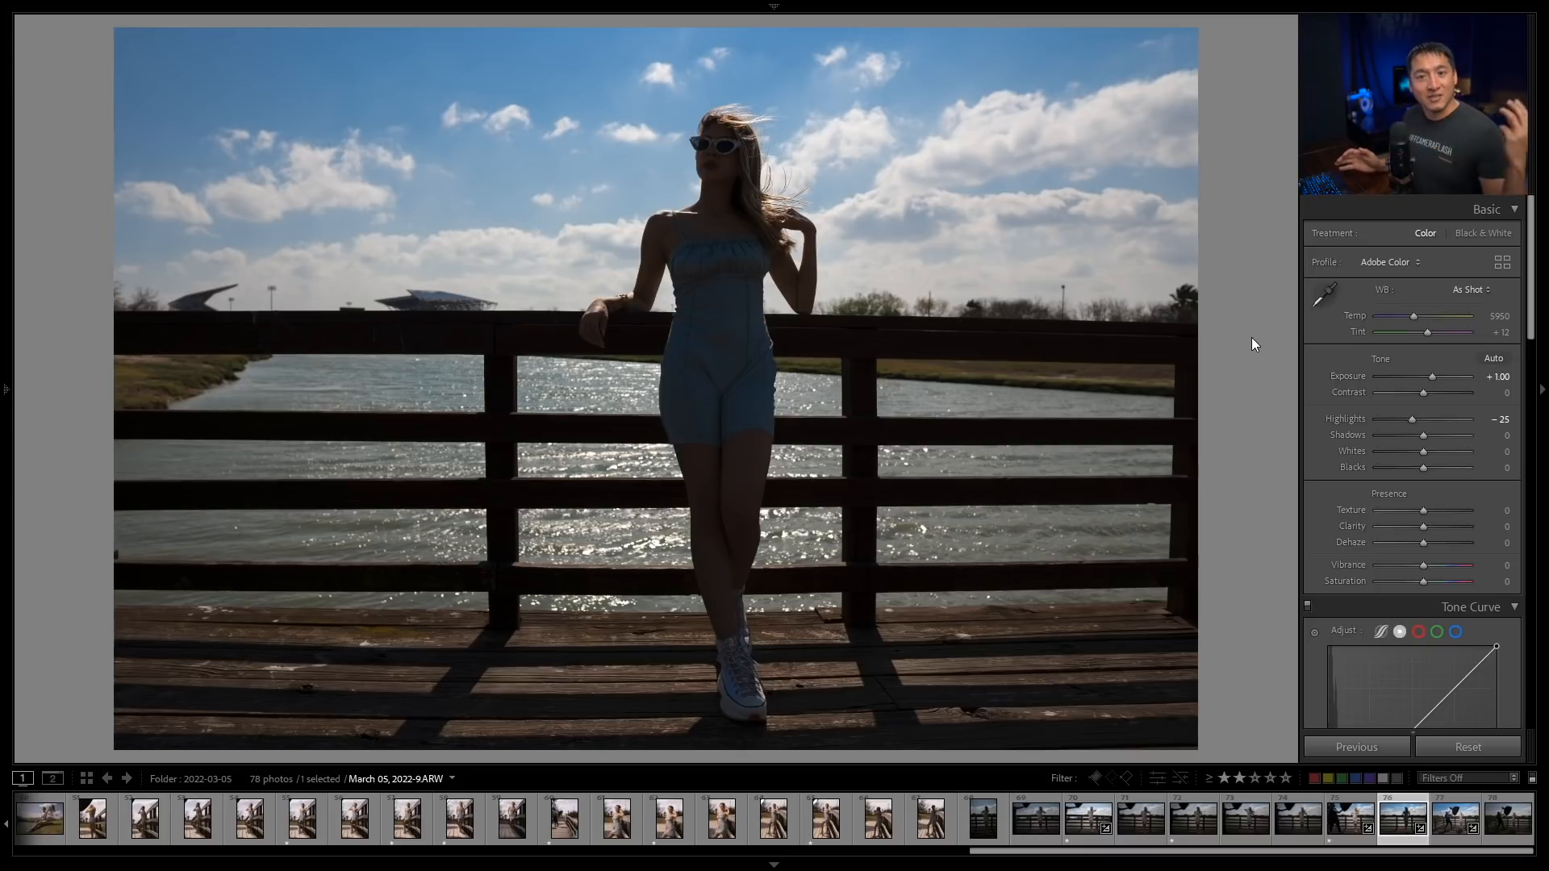
{"action": "key", "text": "Left"}
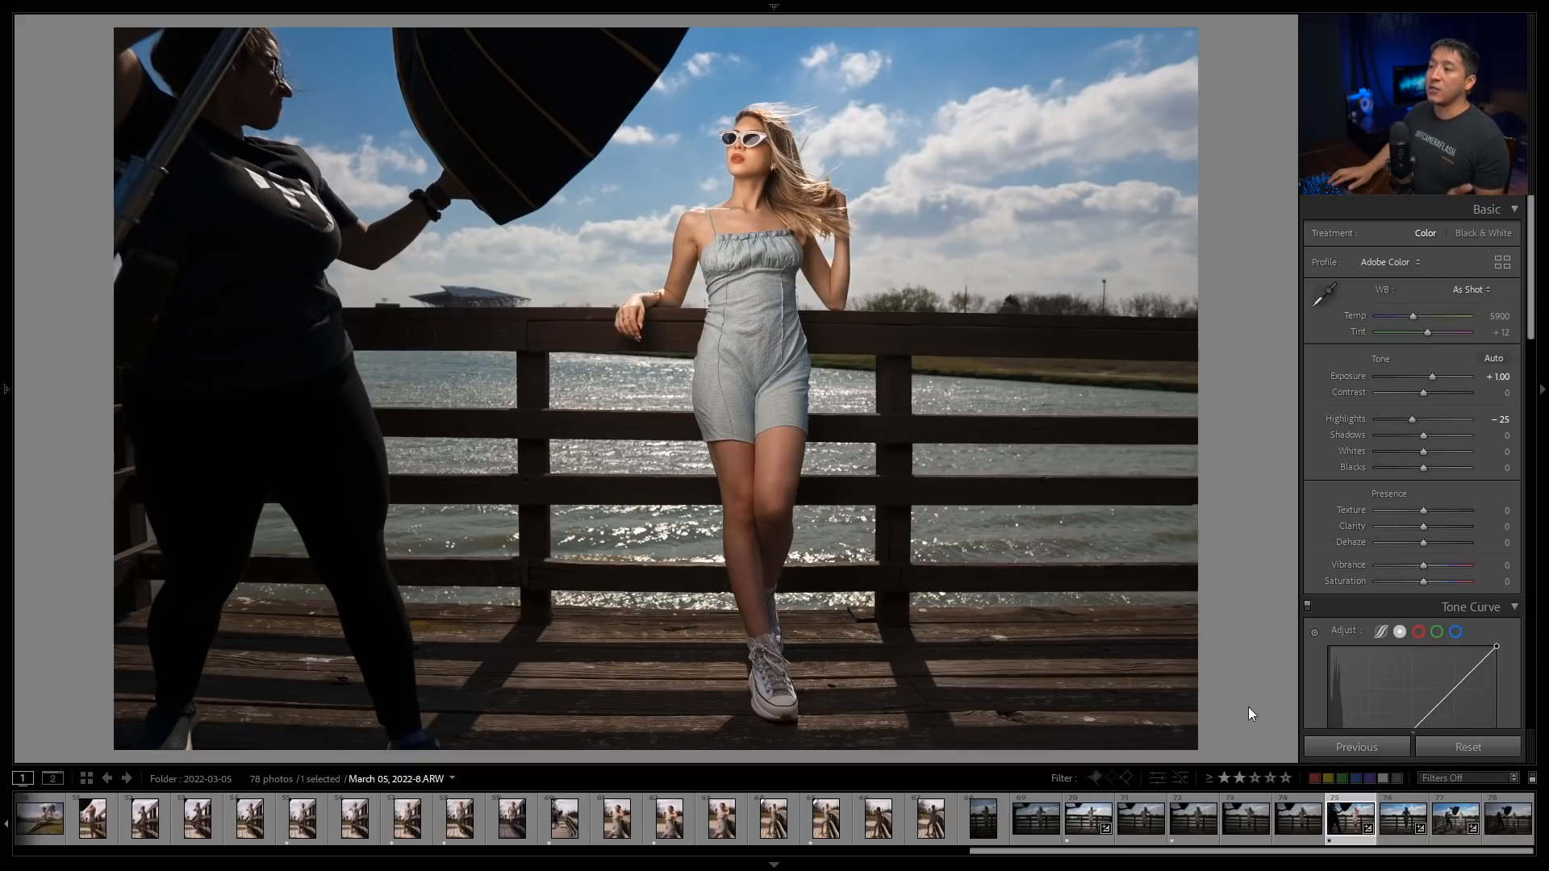
{"action": "key", "text": "Right"}
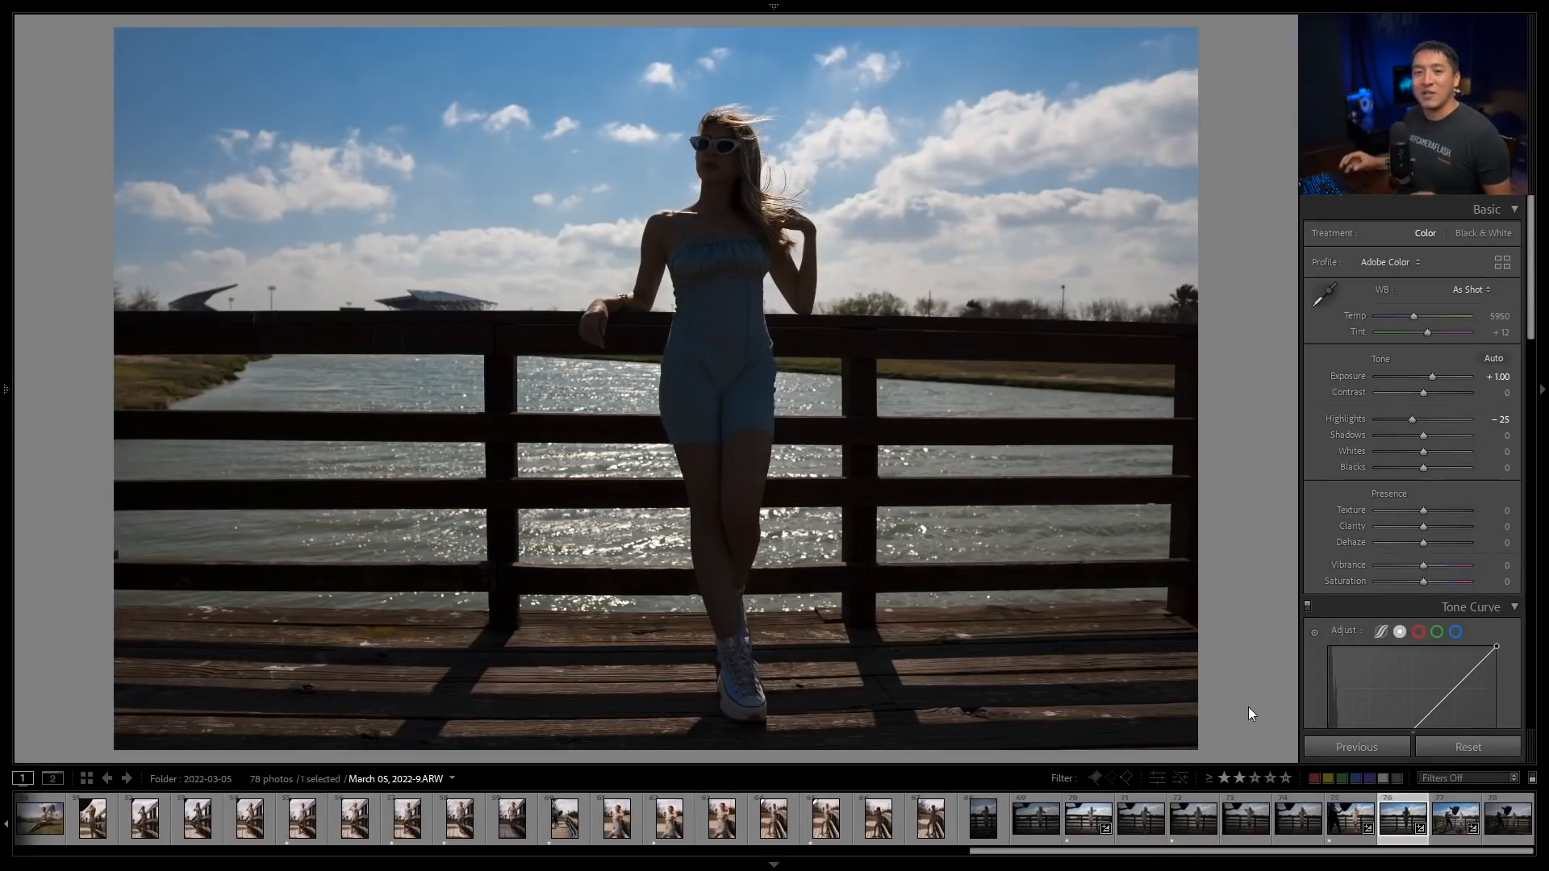
{"action": "key", "text": "Left"}
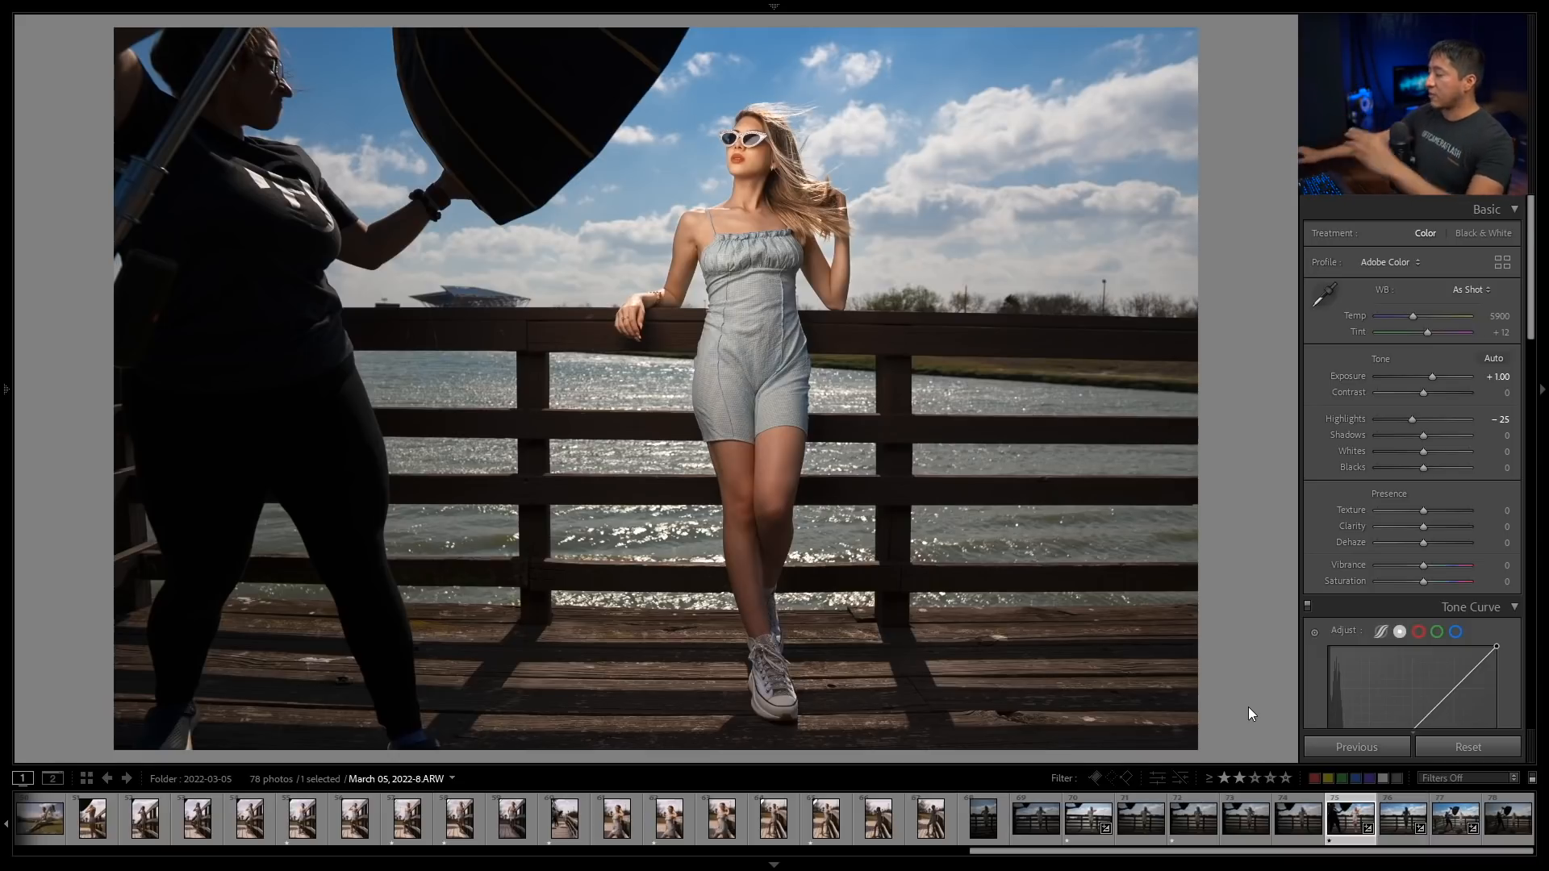
{"action": "left_click", "coordinate": [1396, 821]}
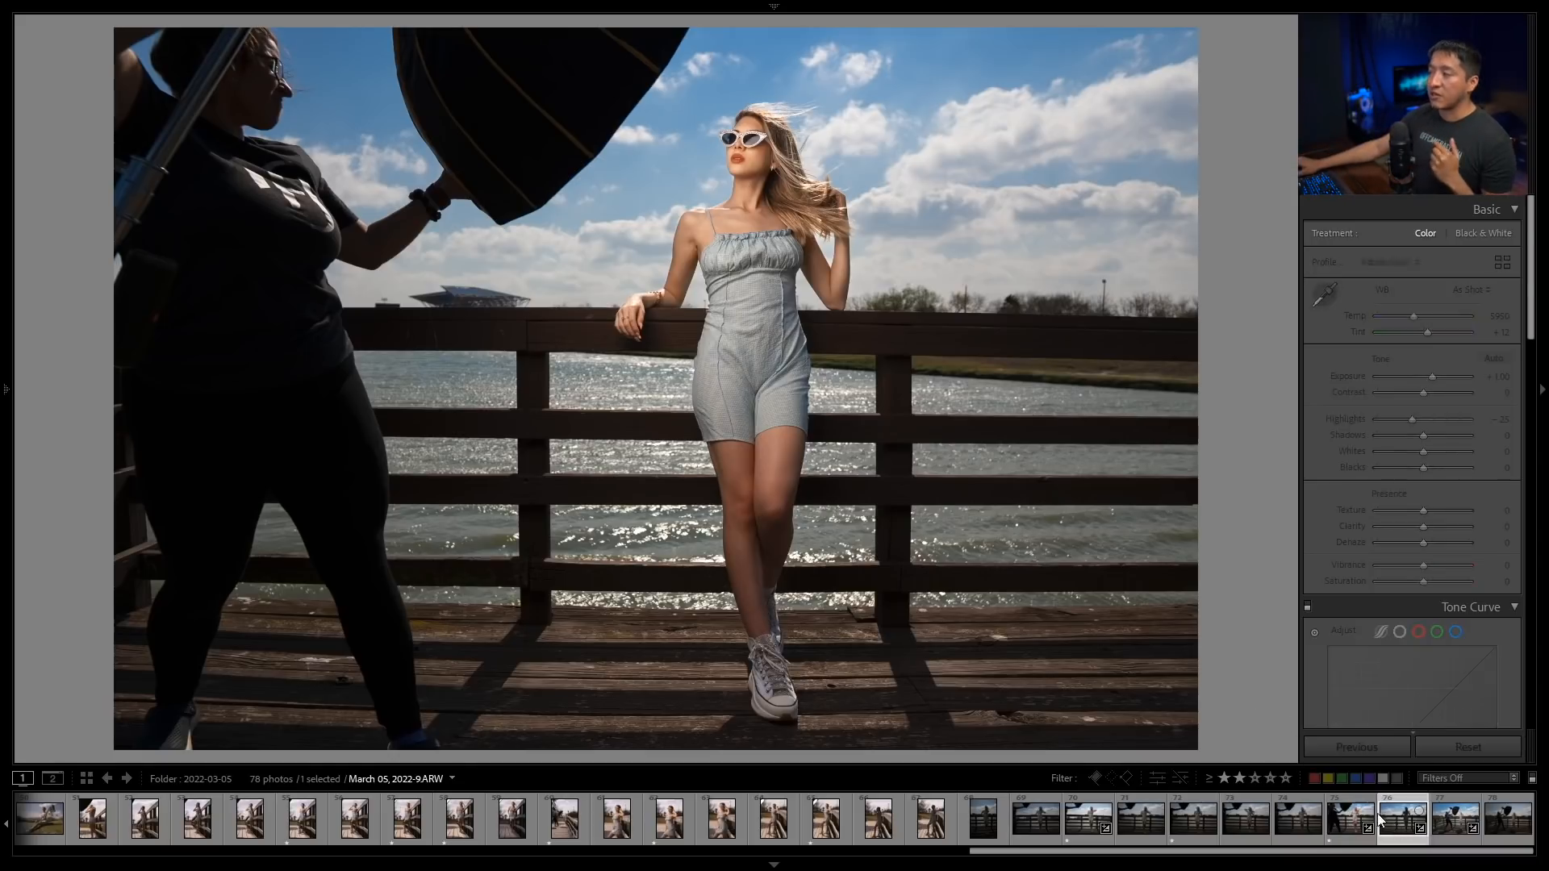
{"action": "key", "text": "Left"}
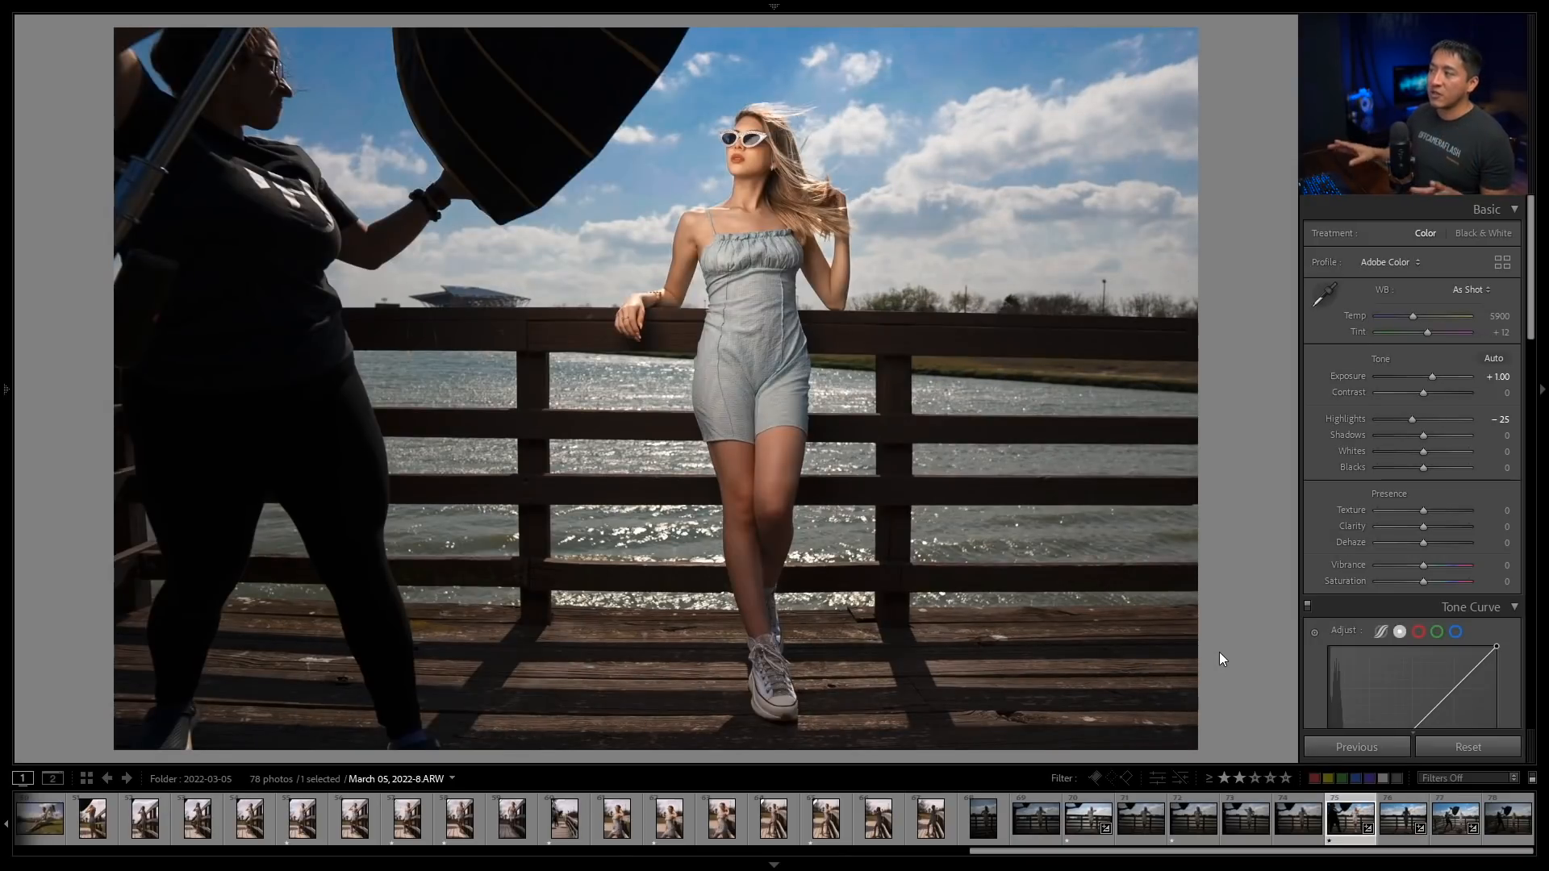
Step: Select March 05, 2022-9.ARW and March 05, 2022-8.ARW together and open them as layers in Photoshop
{"action": "key", "text": "Right"}
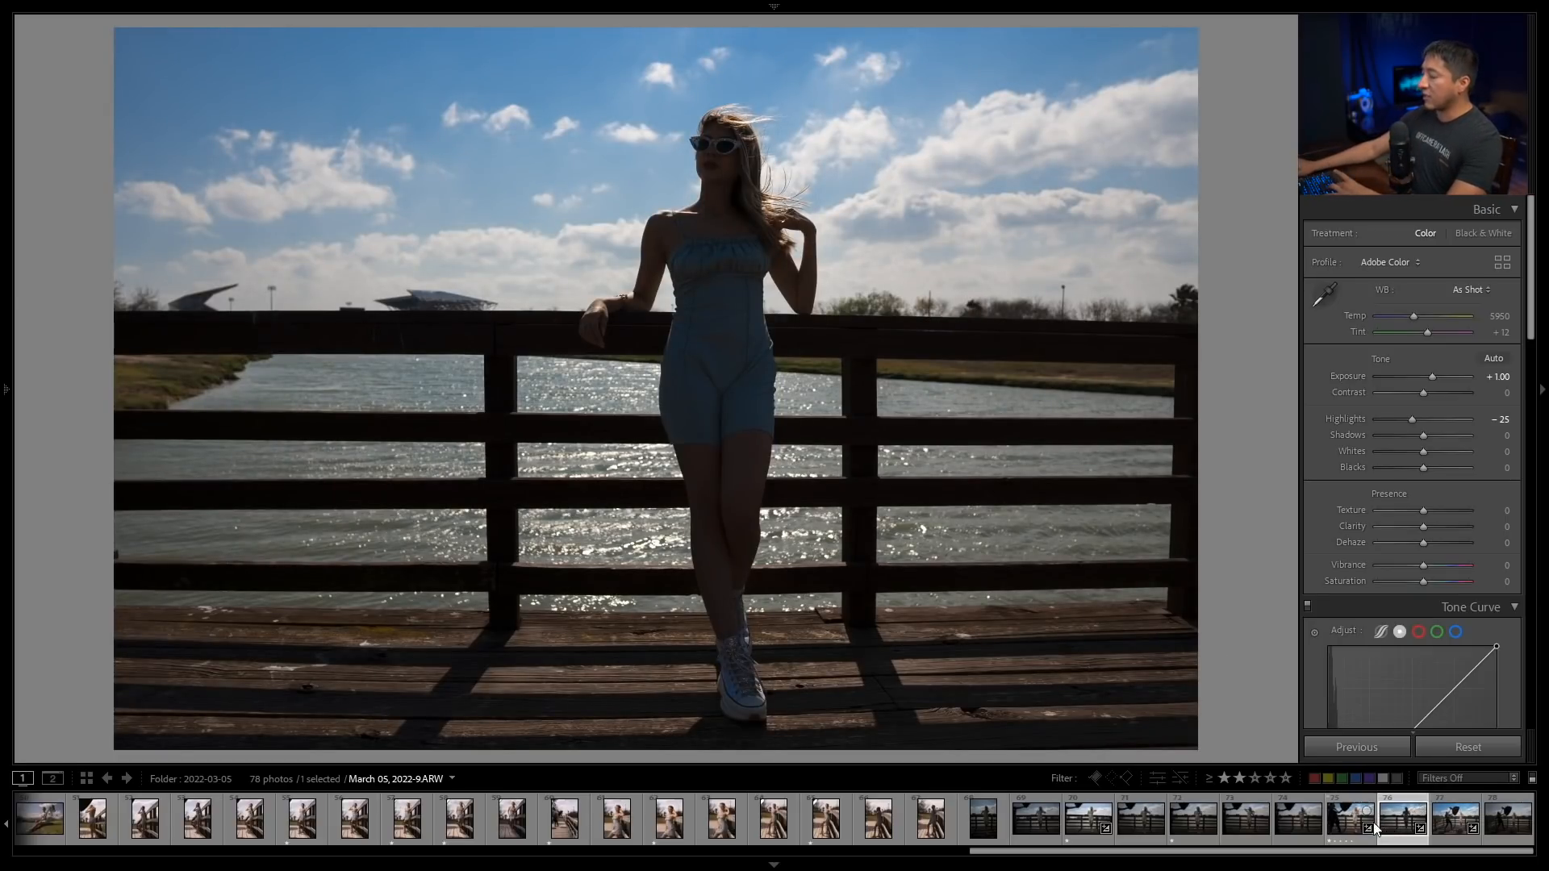
{"action": "left_click", "coordinate": [1339, 820], "text": "ctrl"}
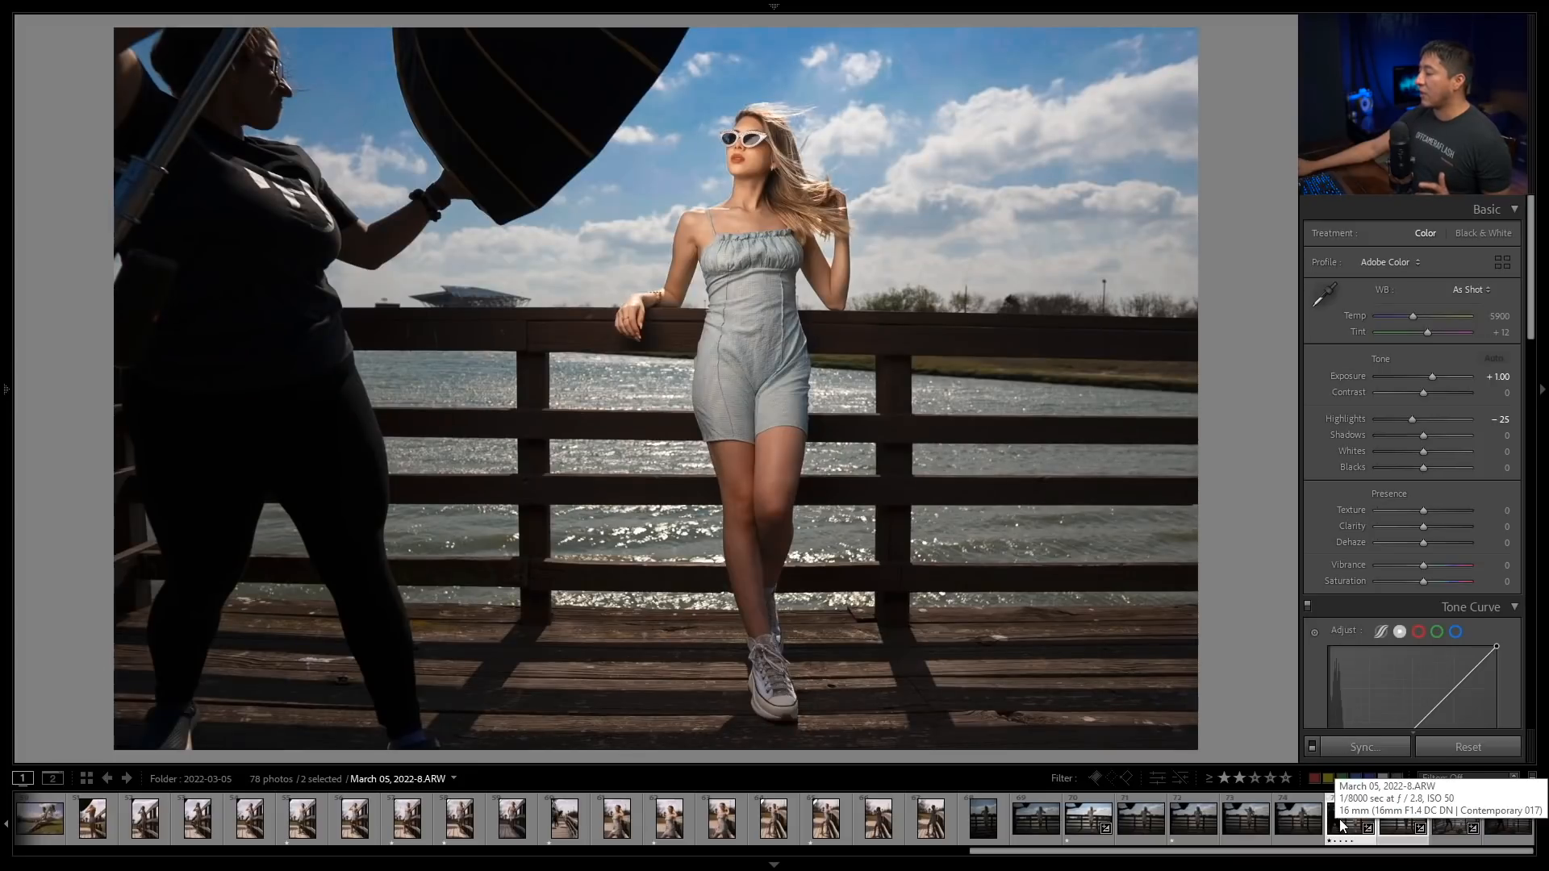
{"action": "right_click", "coordinate": [1340, 819]}
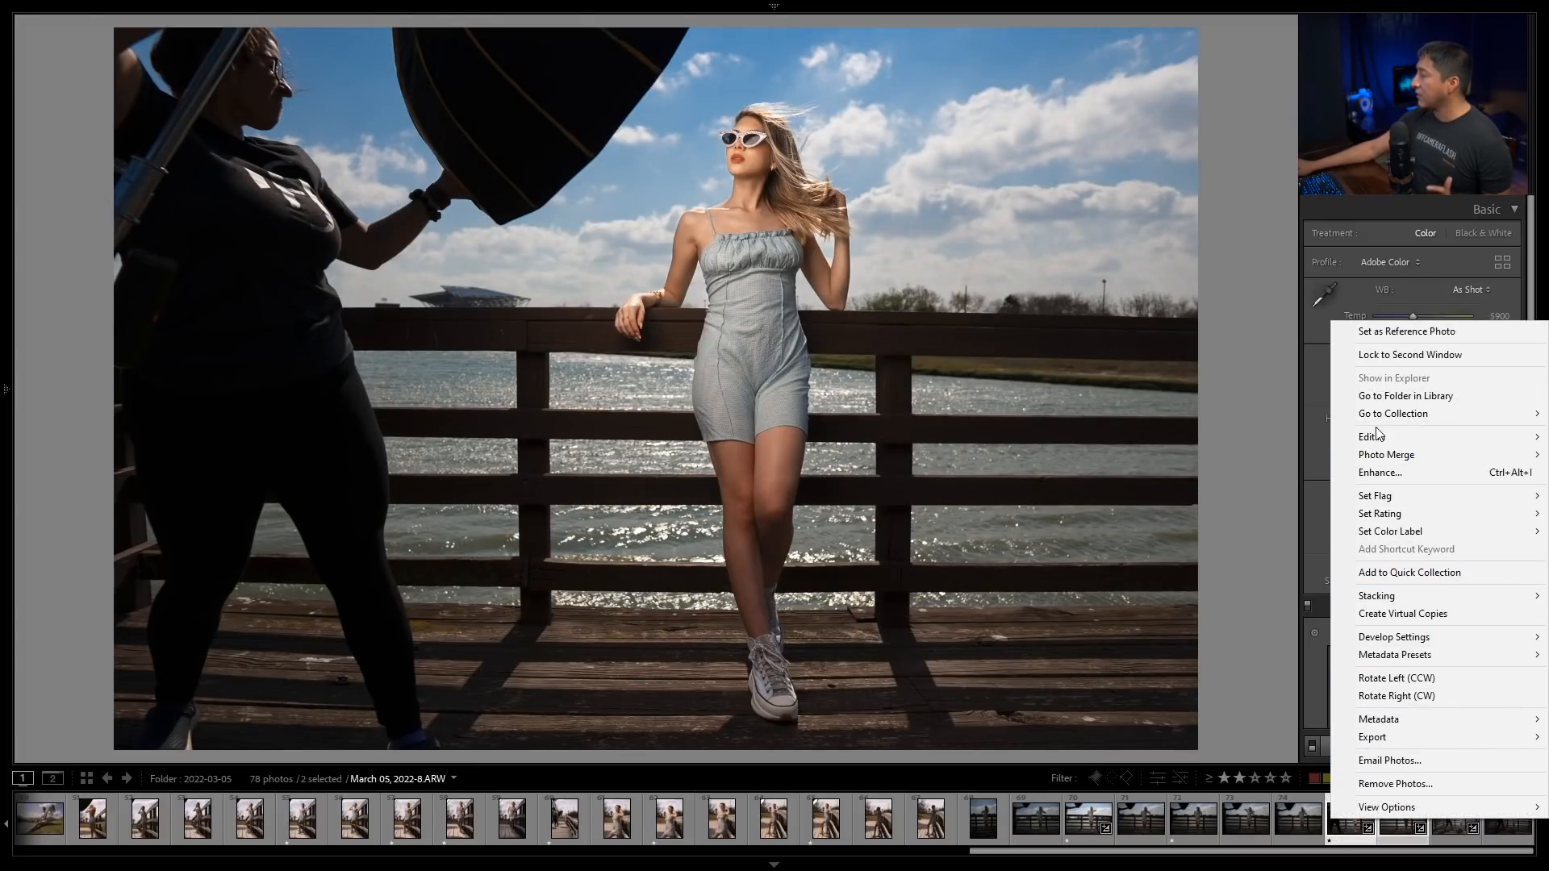
{"action": "mouse_move", "coordinate": [1377, 434]}
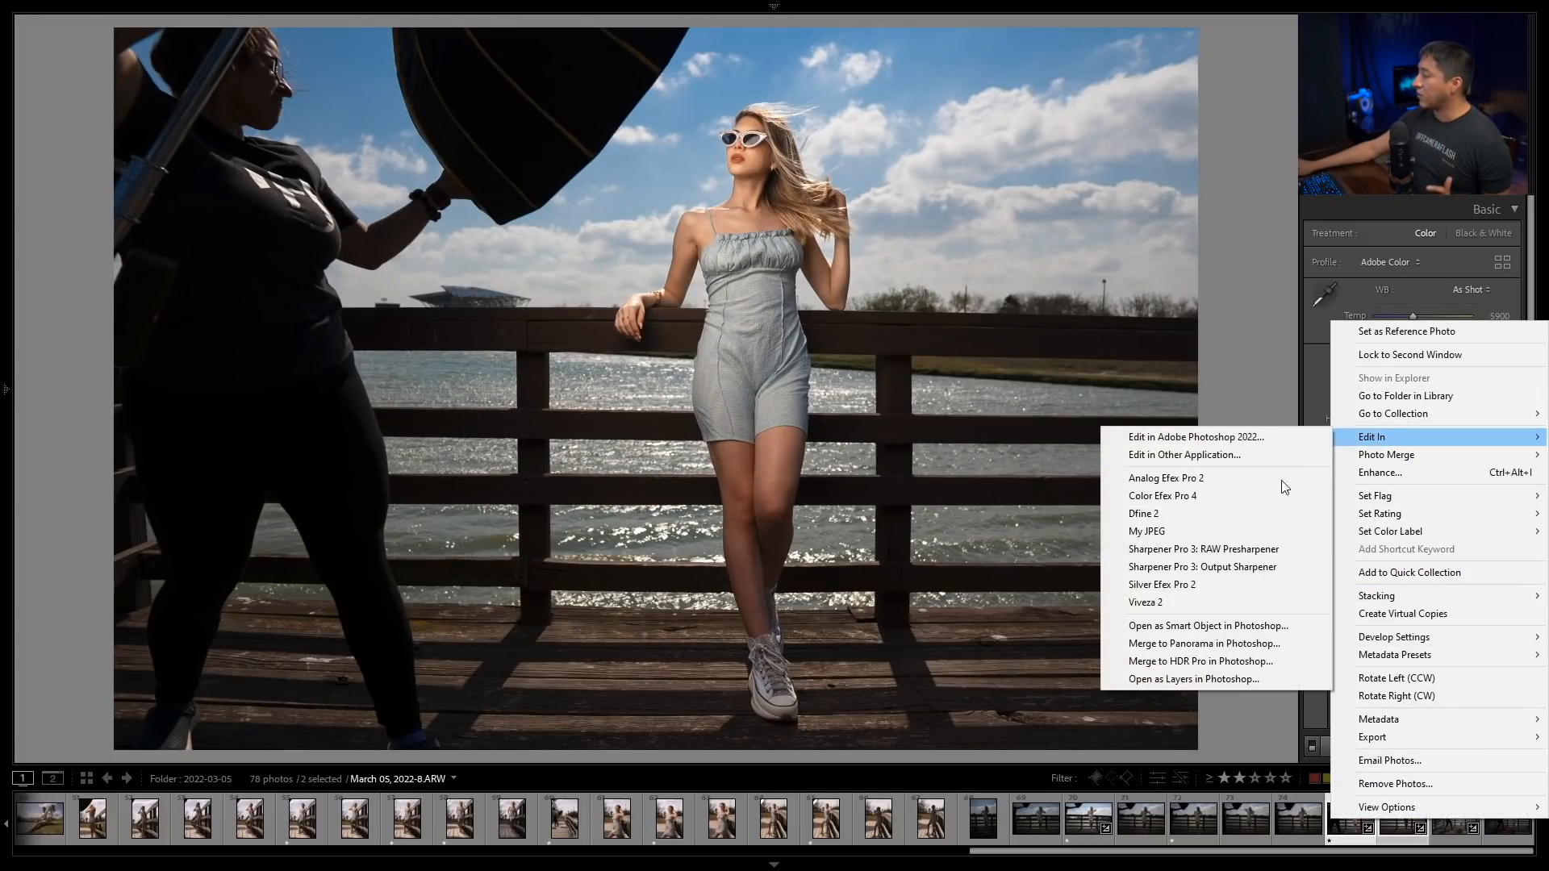
{"action": "left_click", "coordinate": [1203, 680]}
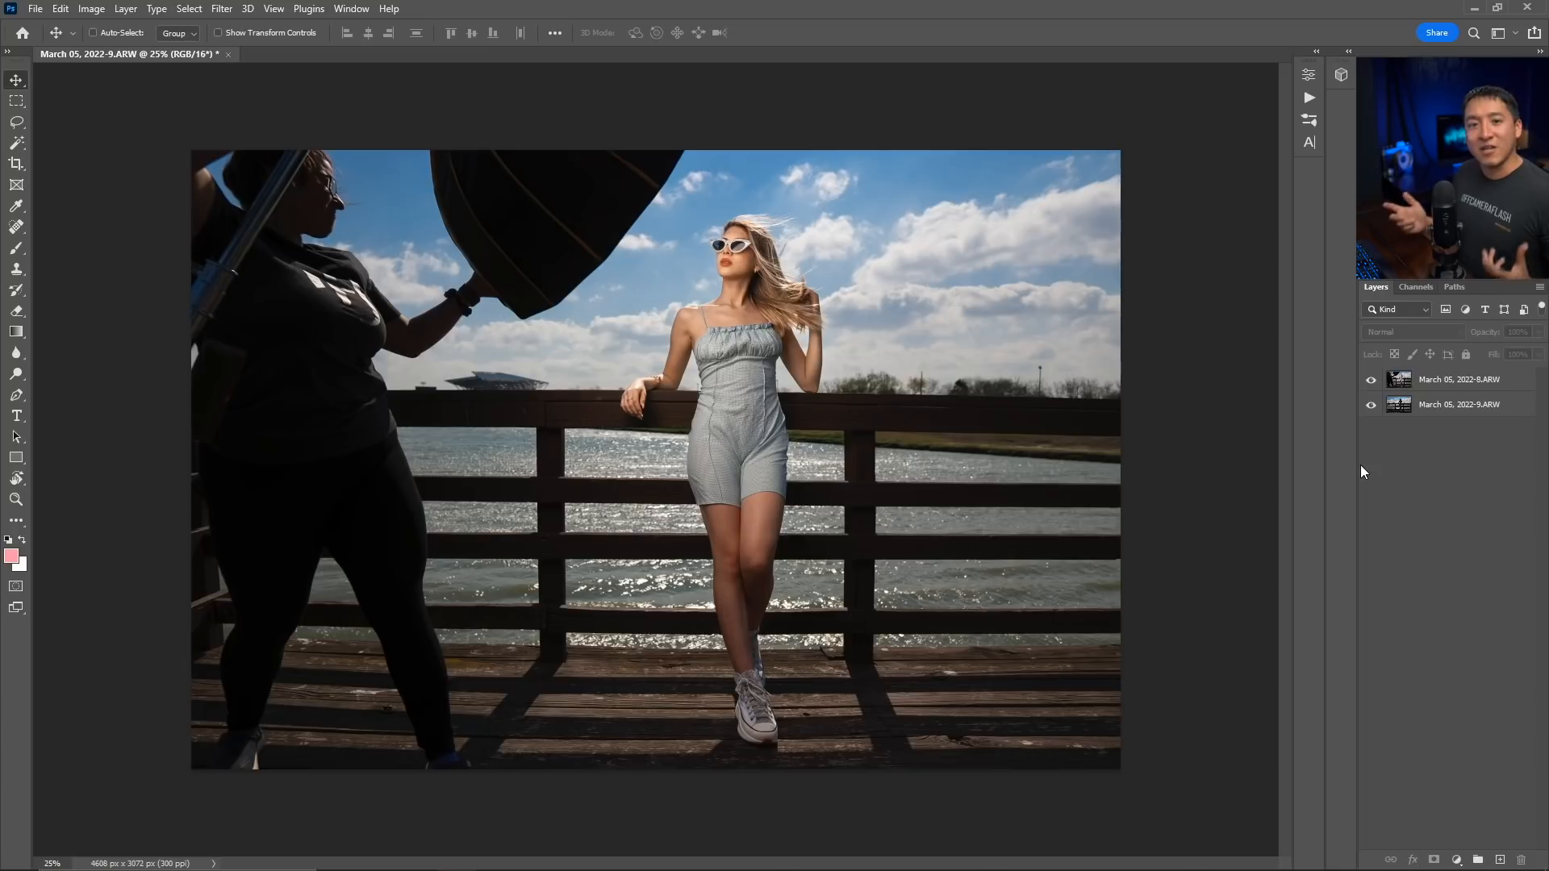
Step: Compare the two stacked photos by hiding and showing the March 05, 2022-8.ARW layer
{"action": "left_click", "coordinate": [1373, 380]}
{"action": "left_click", "coordinate": [1373, 380]}
{"action": "left_click", "coordinate": [1373, 380]}
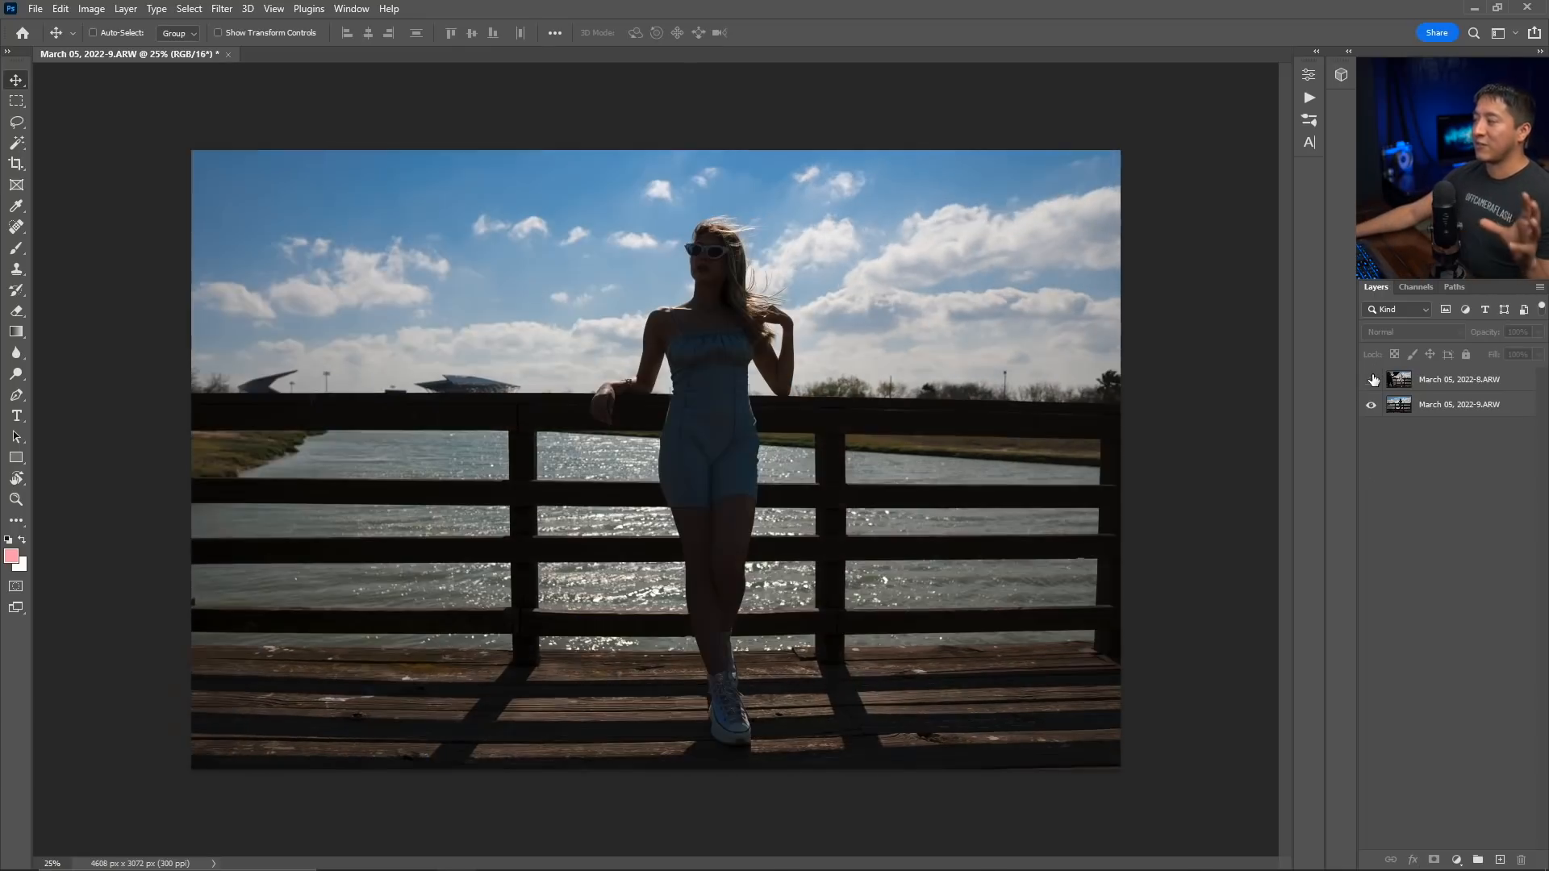
{"action": "left_click", "coordinate": [1373, 380]}
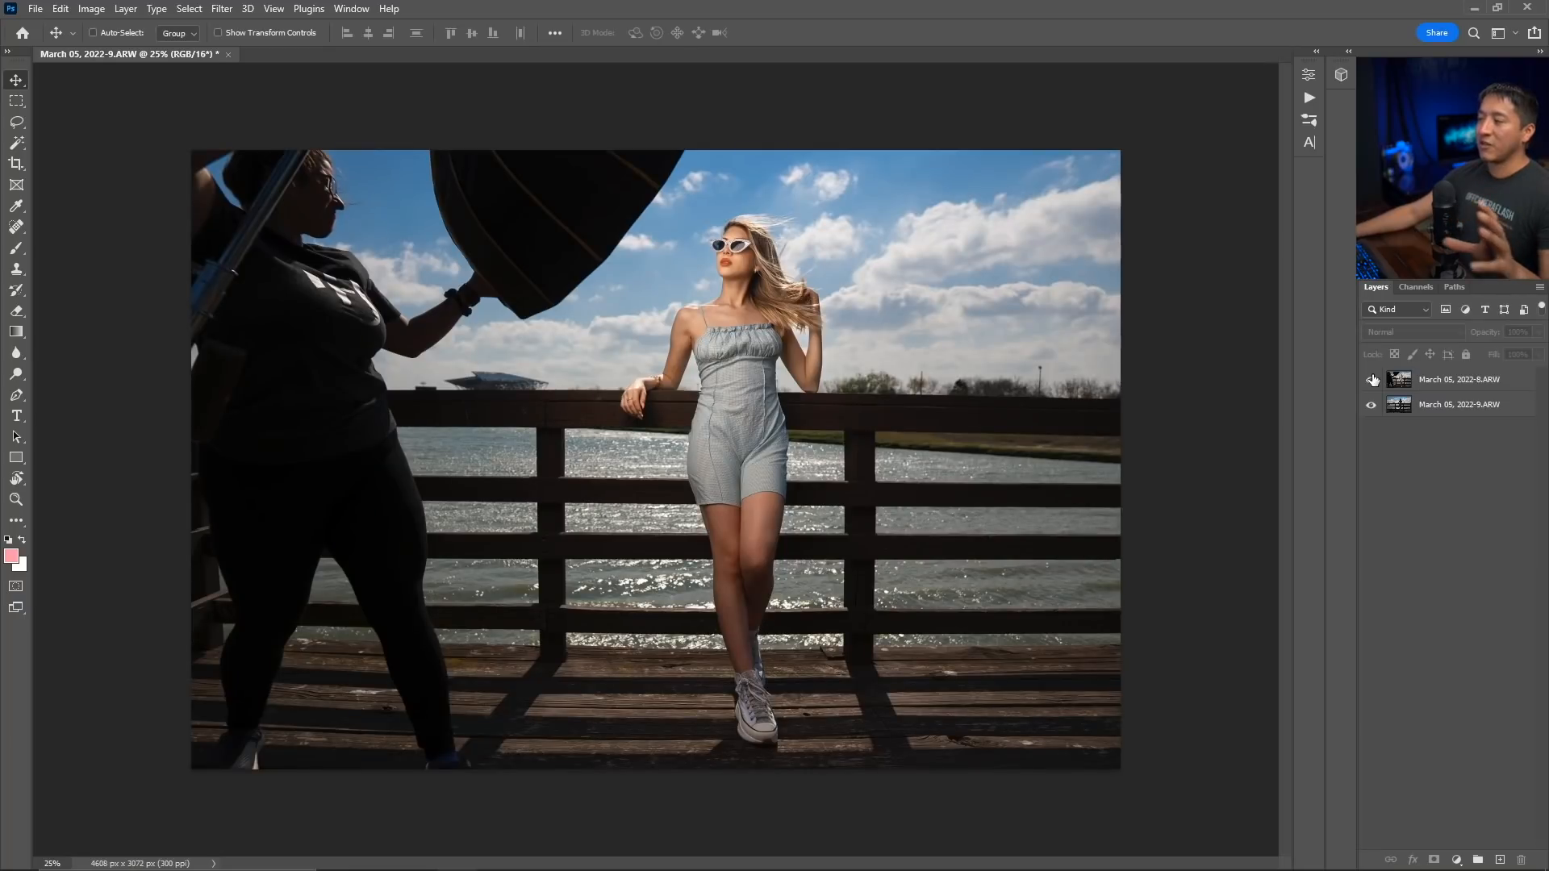
{"action": "left_click", "coordinate": [1373, 380]}
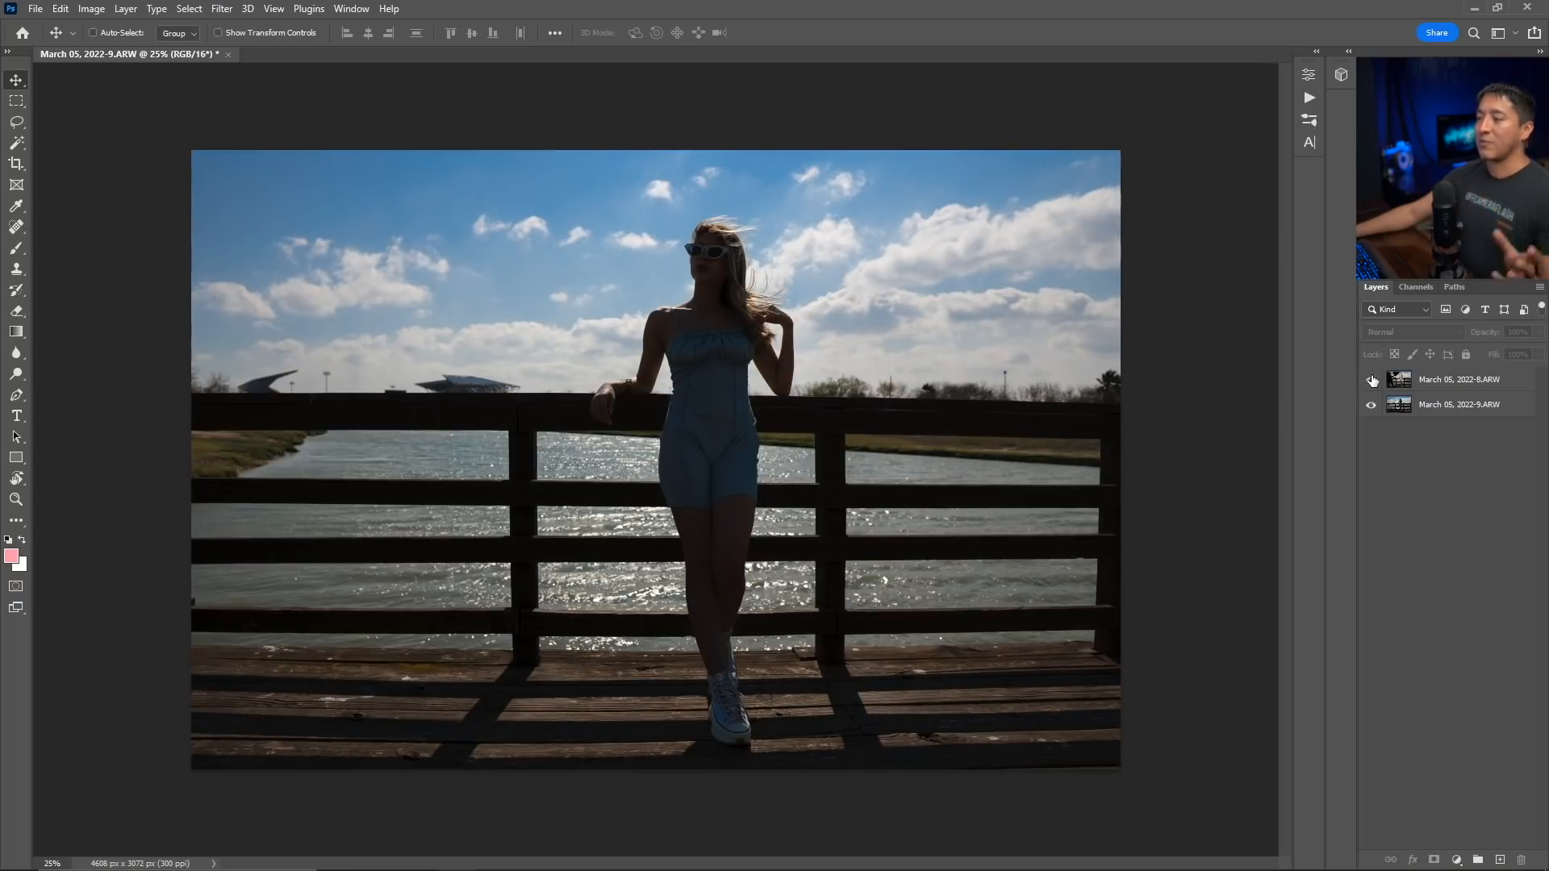
{"action": "left_click", "coordinate": [1373, 380]}
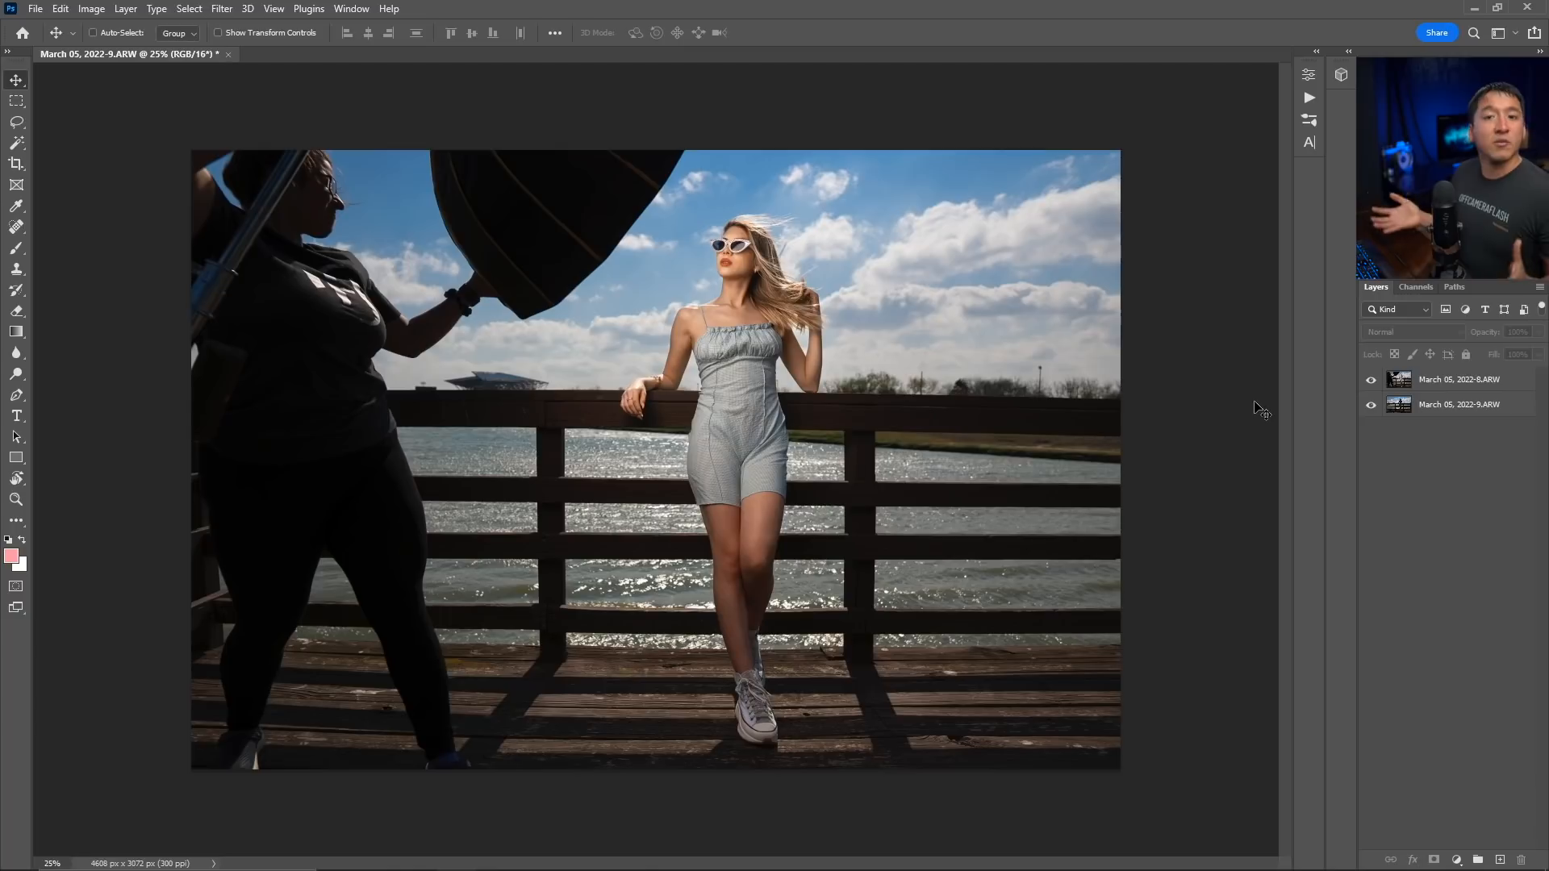
Step: Select both photo layers and auto-align them with the Auto projection
{"action": "left_click", "coordinate": [1440, 409]}
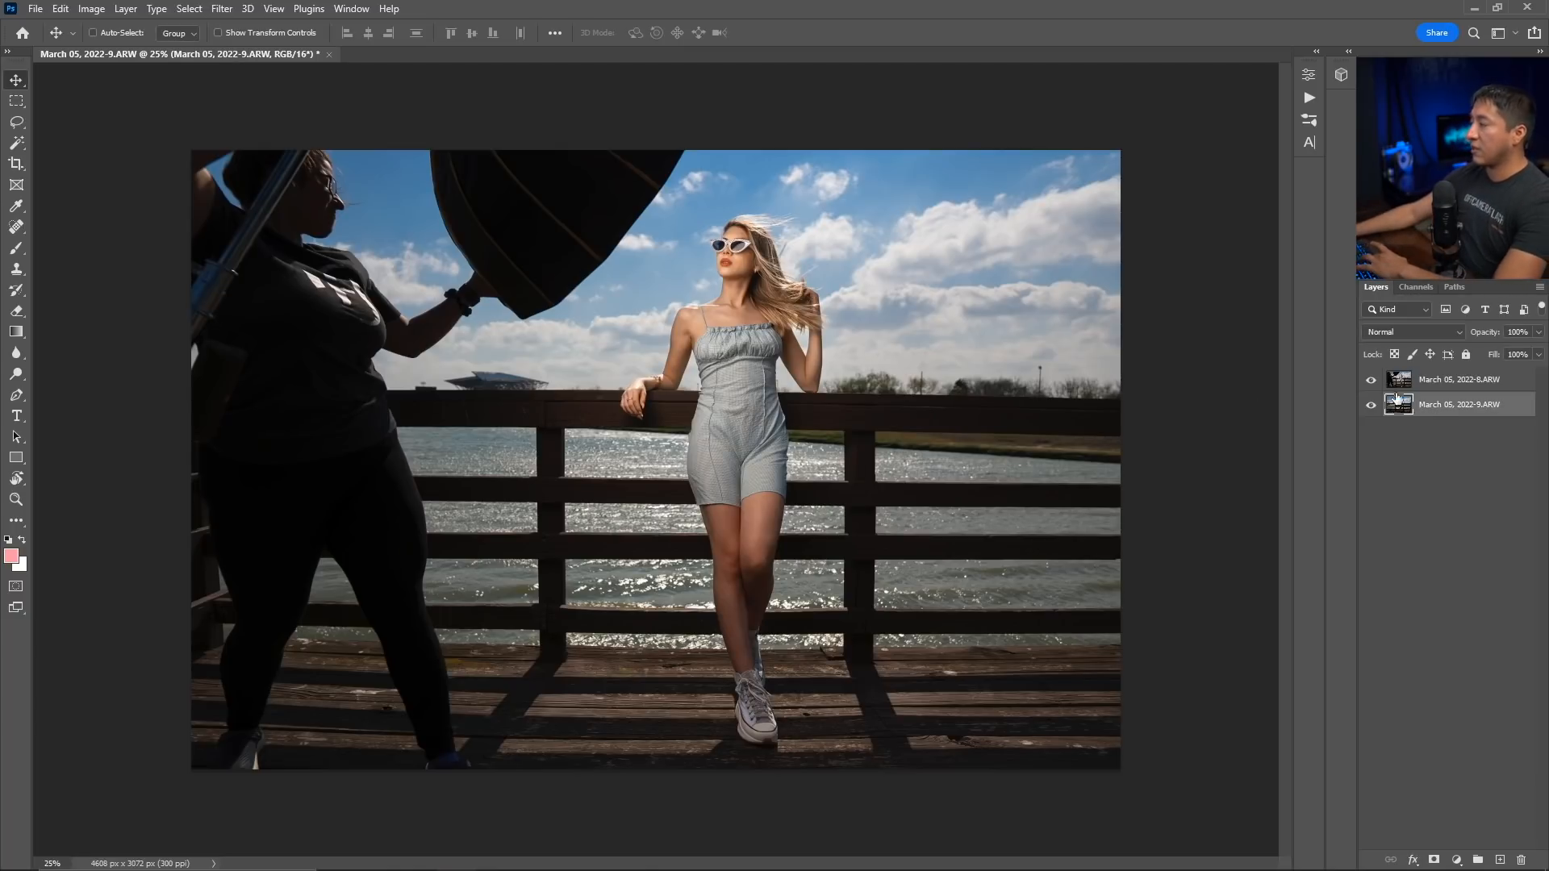
{"action": "left_click", "coordinate": [1394, 384], "text": "shift"}
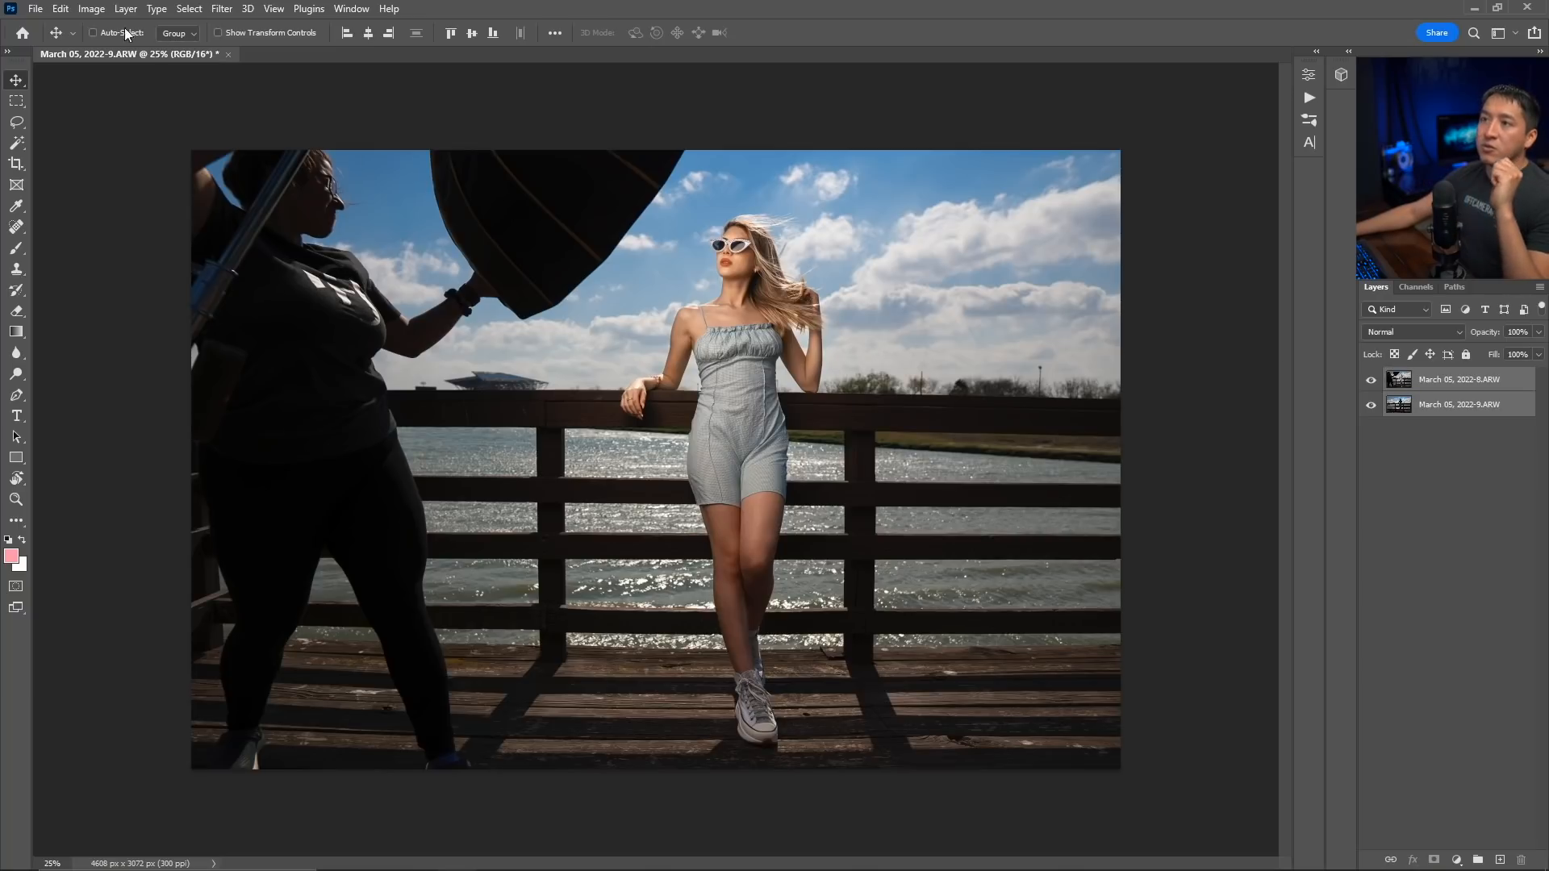
{"action": "left_click", "coordinate": [60, 9]}
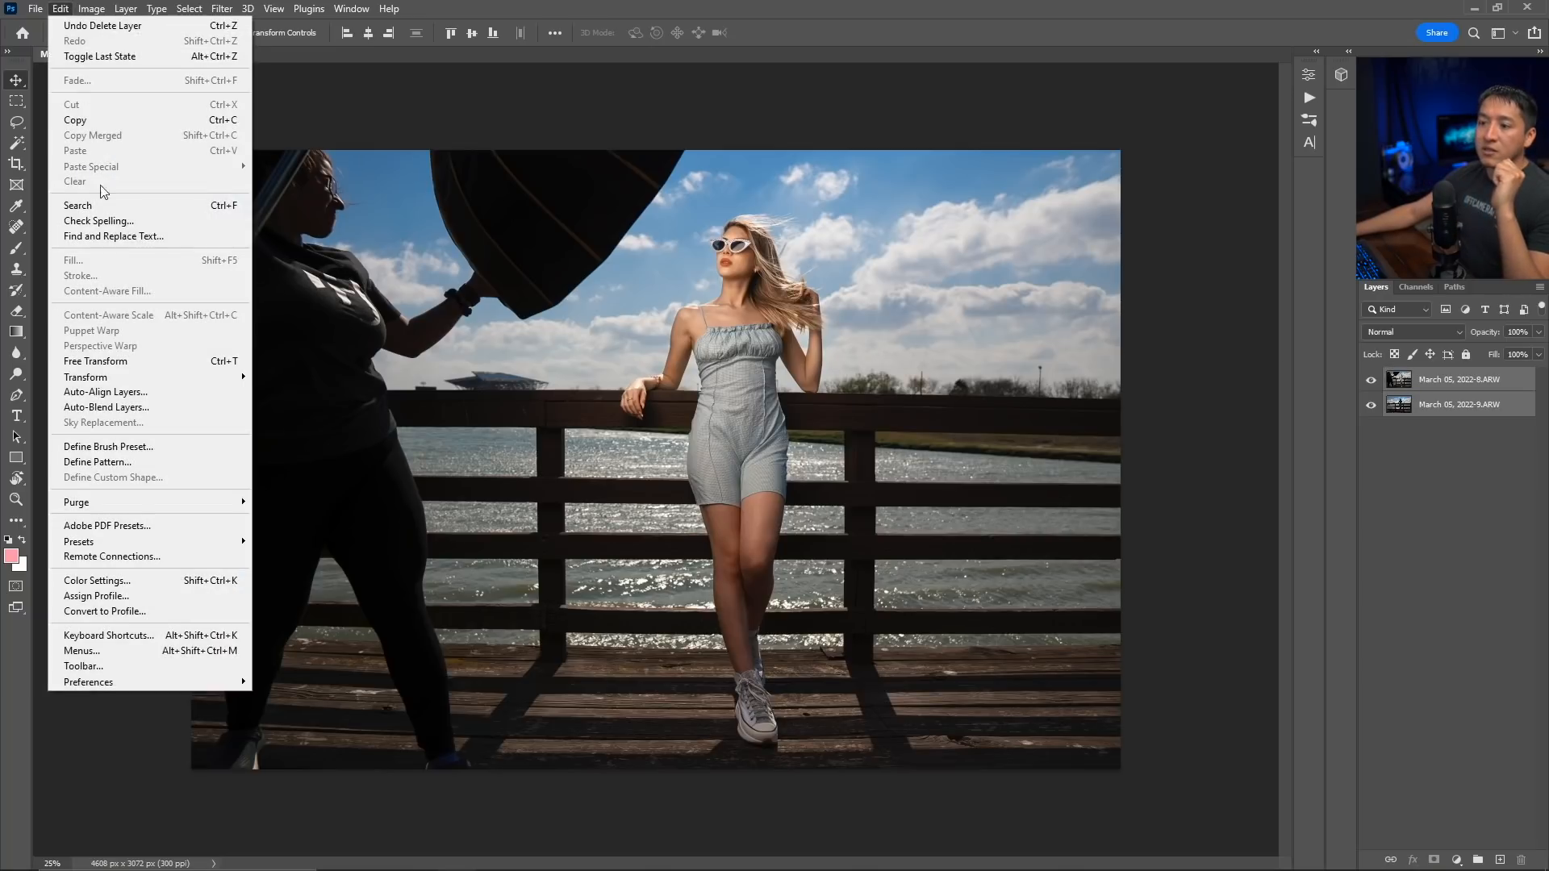
{"action": "left_click", "coordinate": [146, 392]}
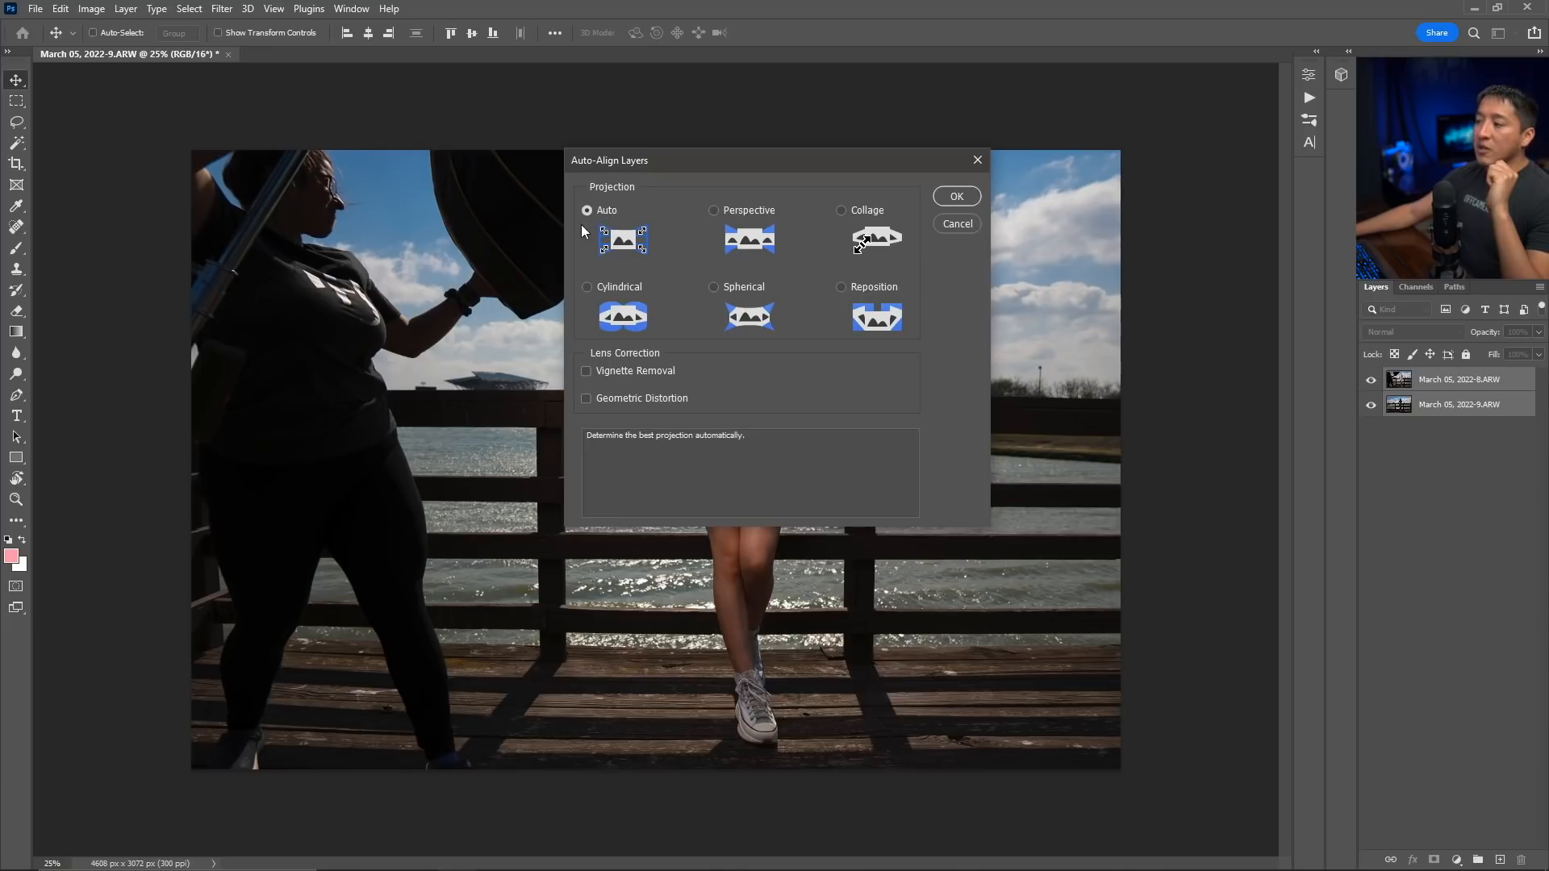
{"action": "left_click", "coordinate": [956, 196]}
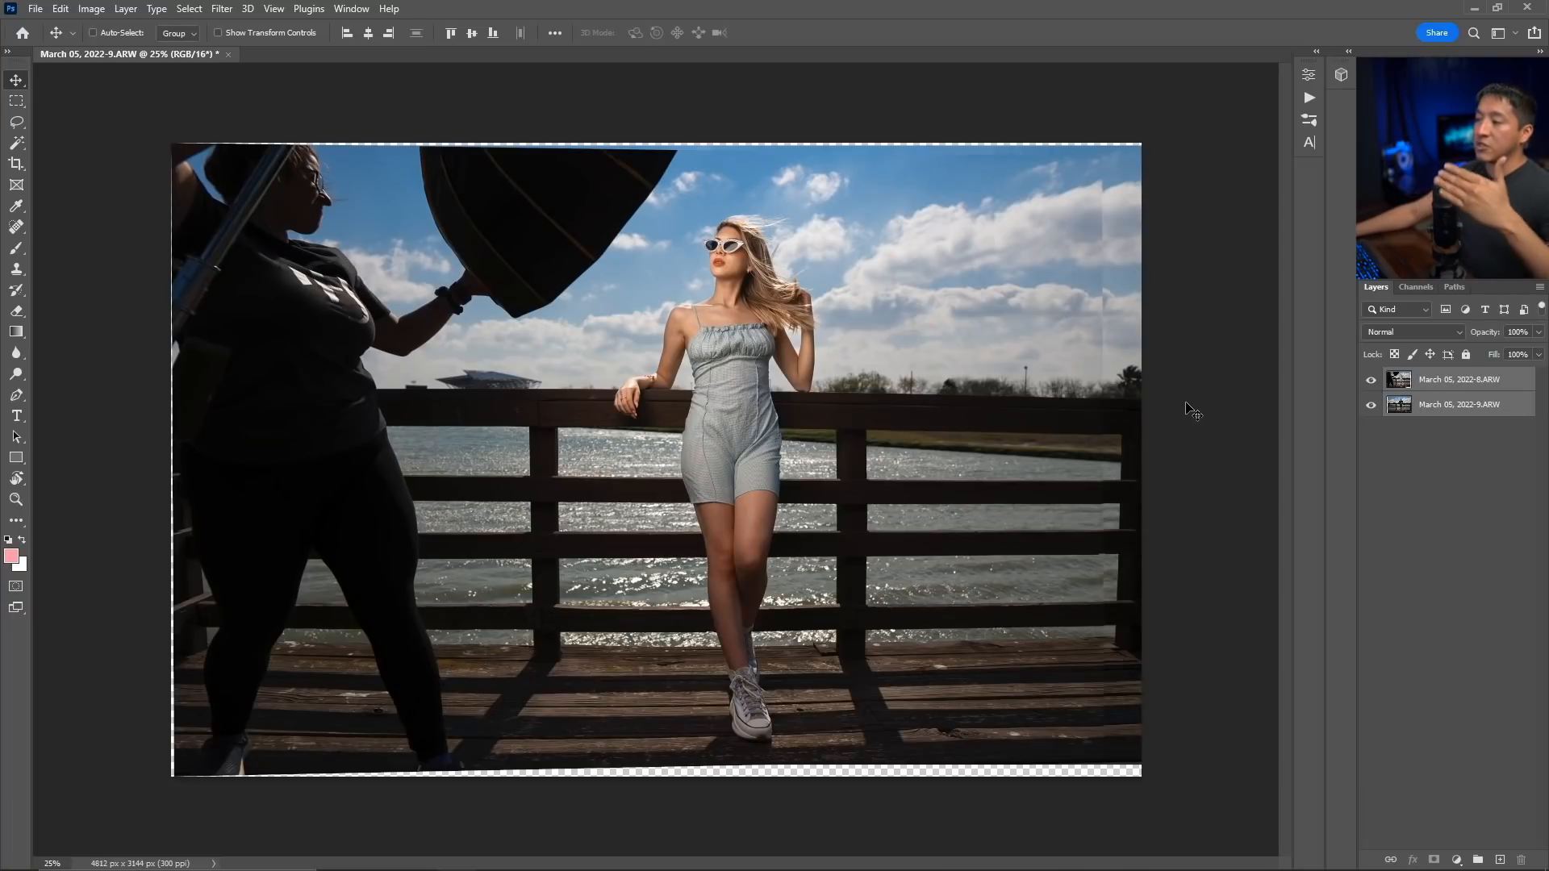
Step: Check the alignment of the two photos by repeatedly hiding and showing the March 05, 2022-8.ARW layer
{"action": "left_click", "coordinate": [1371, 380]}
{"action": "left_click", "coordinate": [1371, 382]}
{"action": "left_click", "coordinate": [1371, 383]}
{"action": "left_click", "coordinate": [1371, 382]}
{"action": "left_click", "coordinate": [1371, 383]}
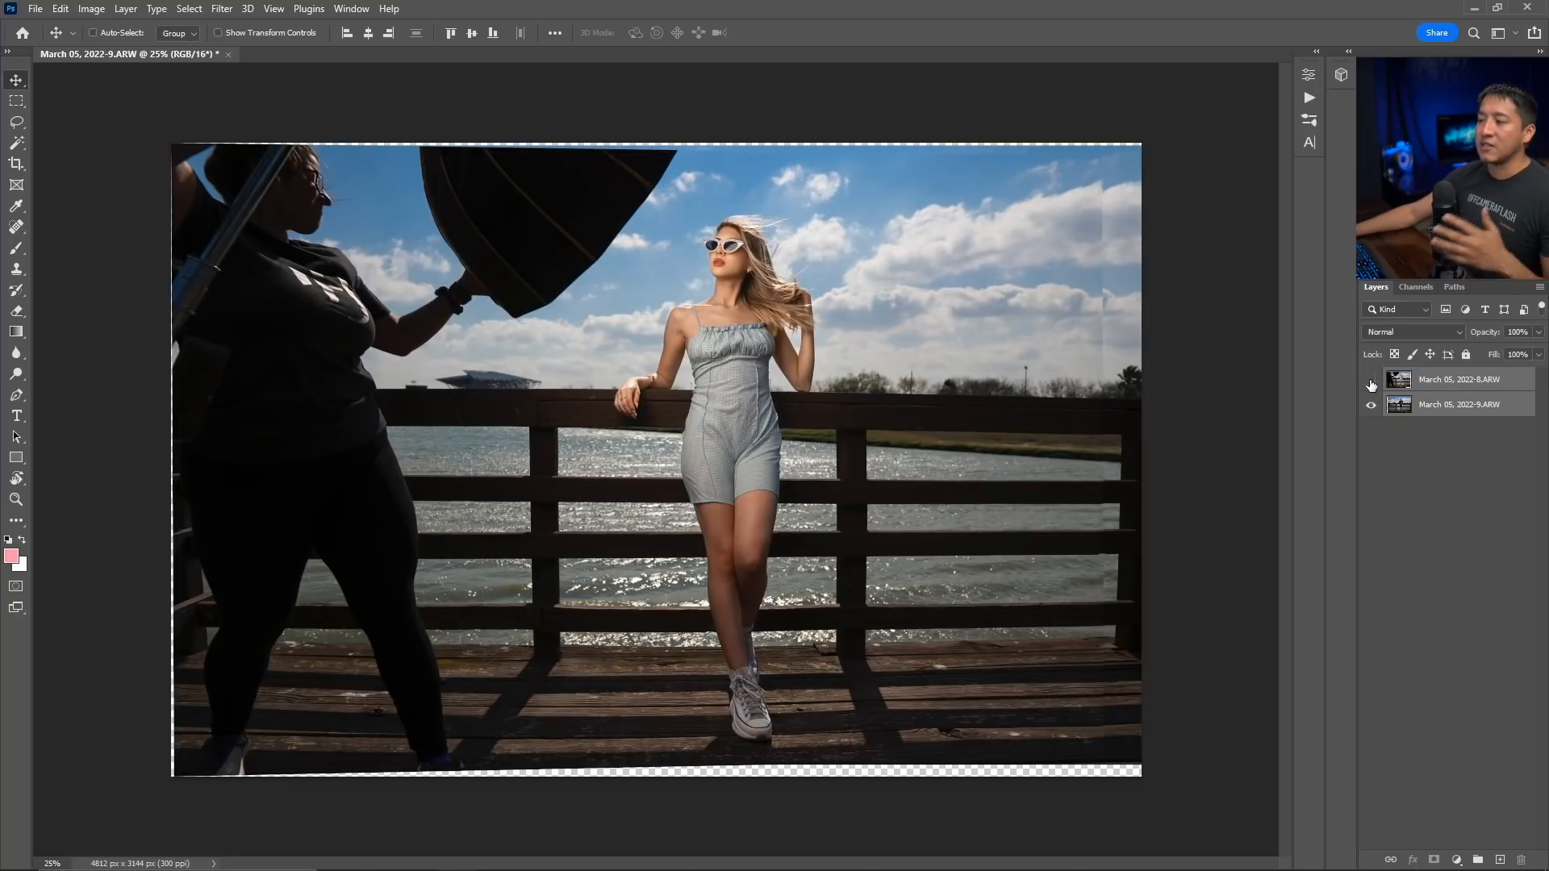
{"action": "left_click", "coordinate": [1371, 382]}
{"action": "left_click", "coordinate": [1371, 383]}
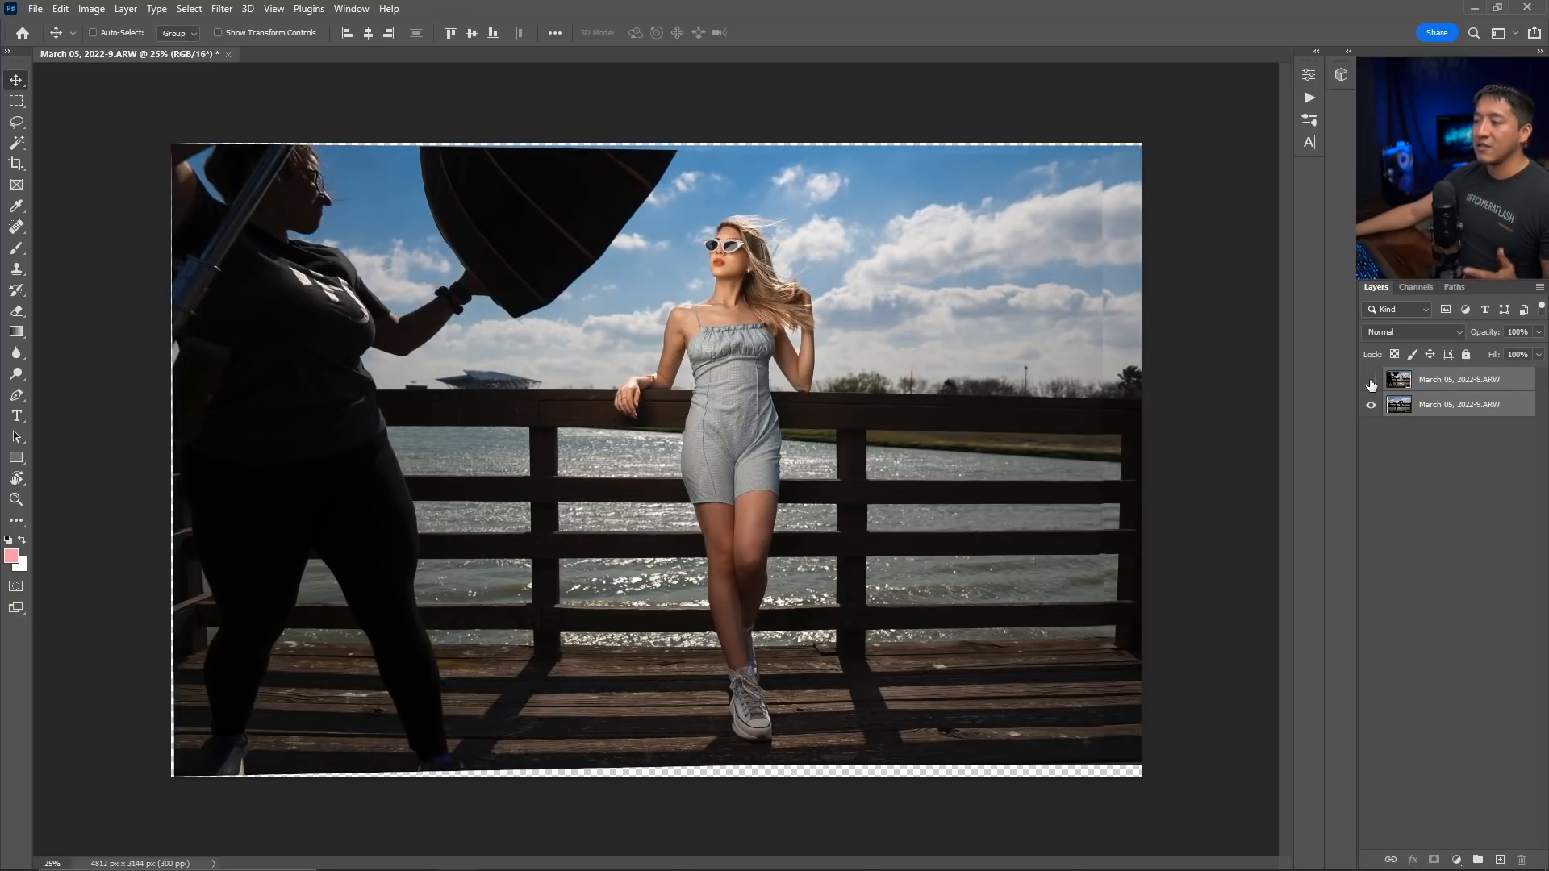
{"action": "left_click", "coordinate": [1371, 383]}
{"action": "left_click", "coordinate": [1371, 382]}
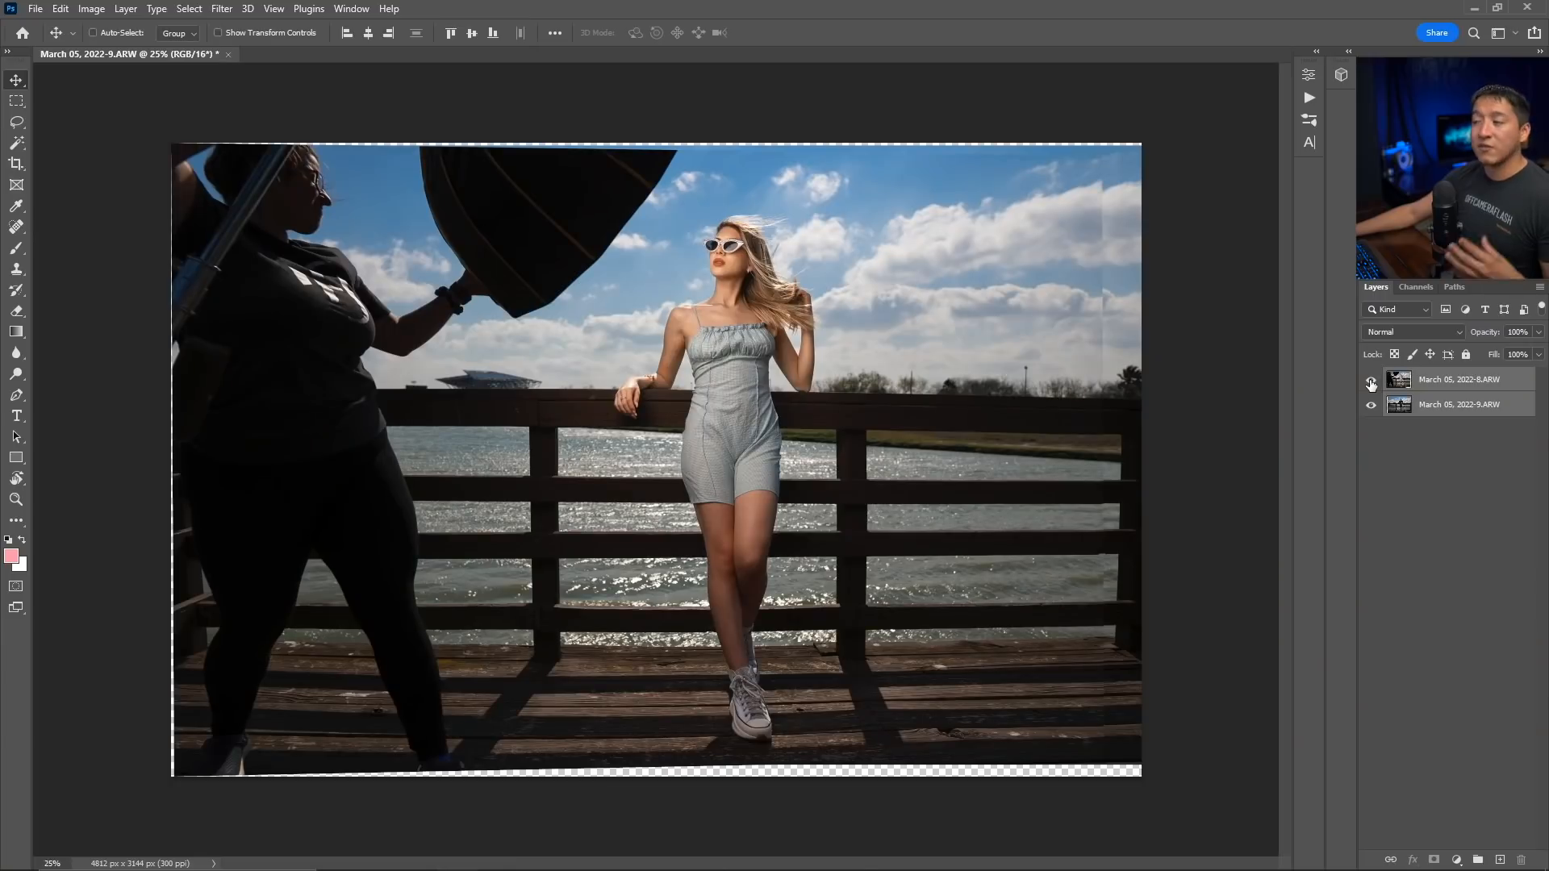
{"action": "left_click", "coordinate": [1370, 382]}
{"action": "left_click", "coordinate": [1371, 382]}
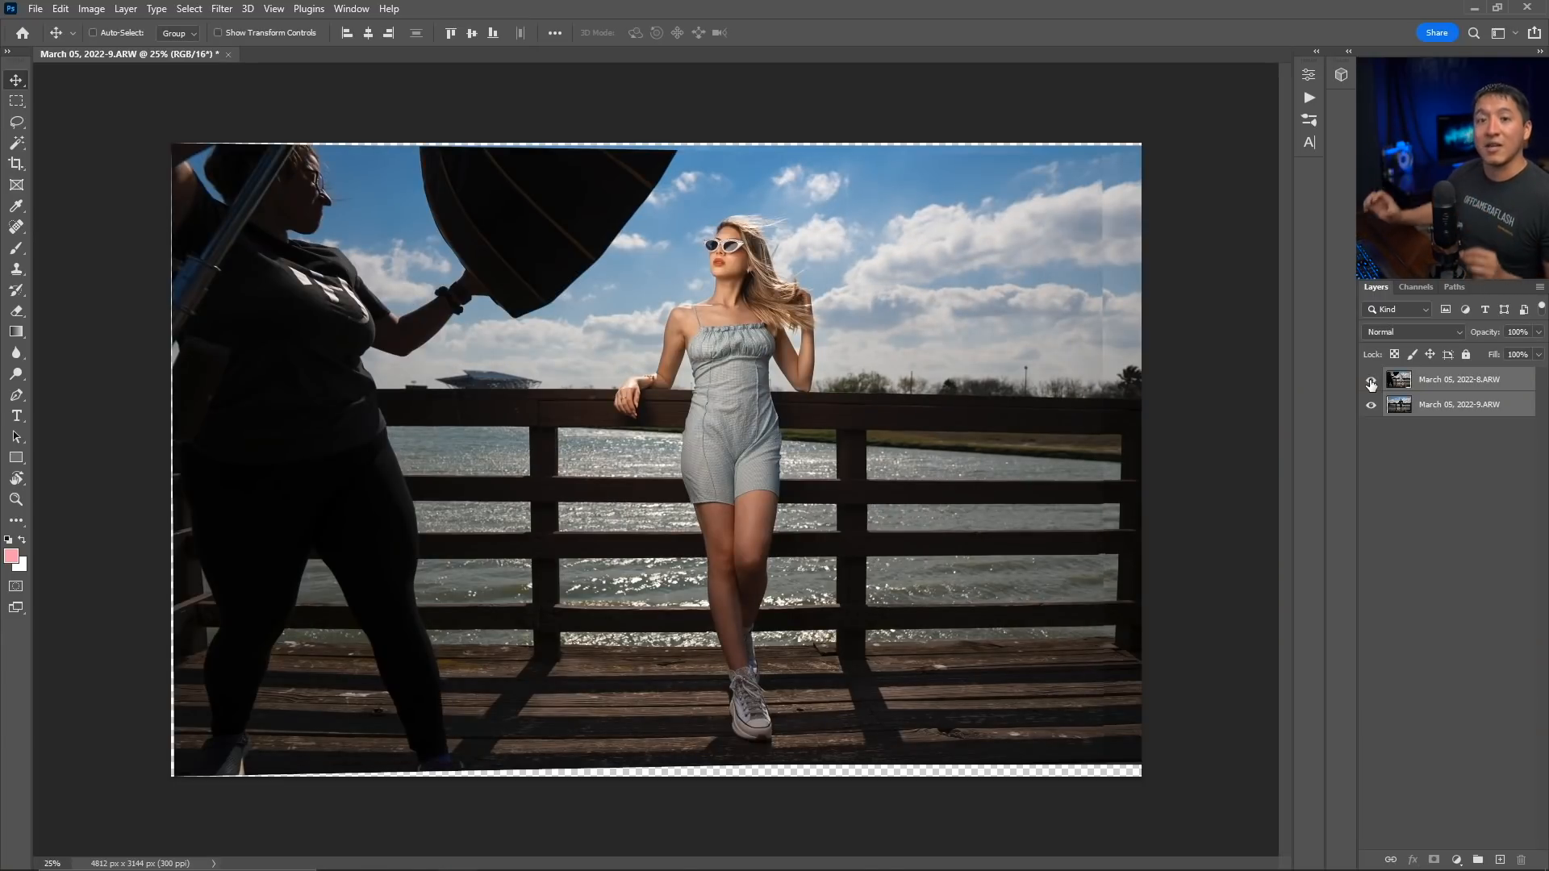
Step: Move the March 05, 2022-8.ARW layer below March 05, 2022-9.ARW and compare them by toggling the upper layer's visibility
{"action": "left_click", "coordinate": [1445, 379]}
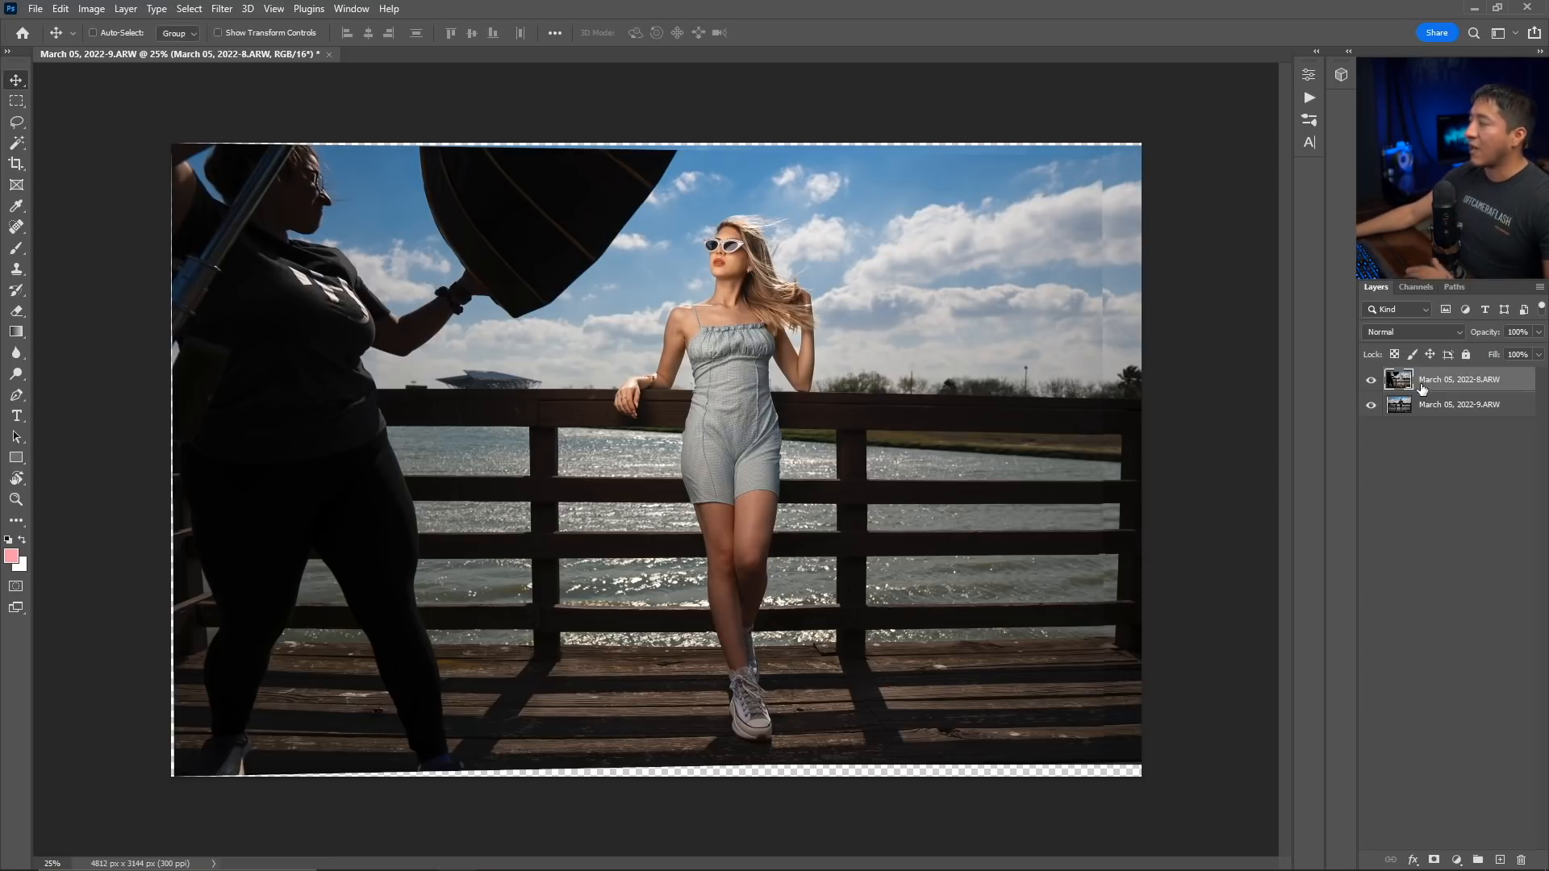
{"action": "left_click_drag", "start_coordinate": [1431, 386], "coordinate": [1427, 416]}
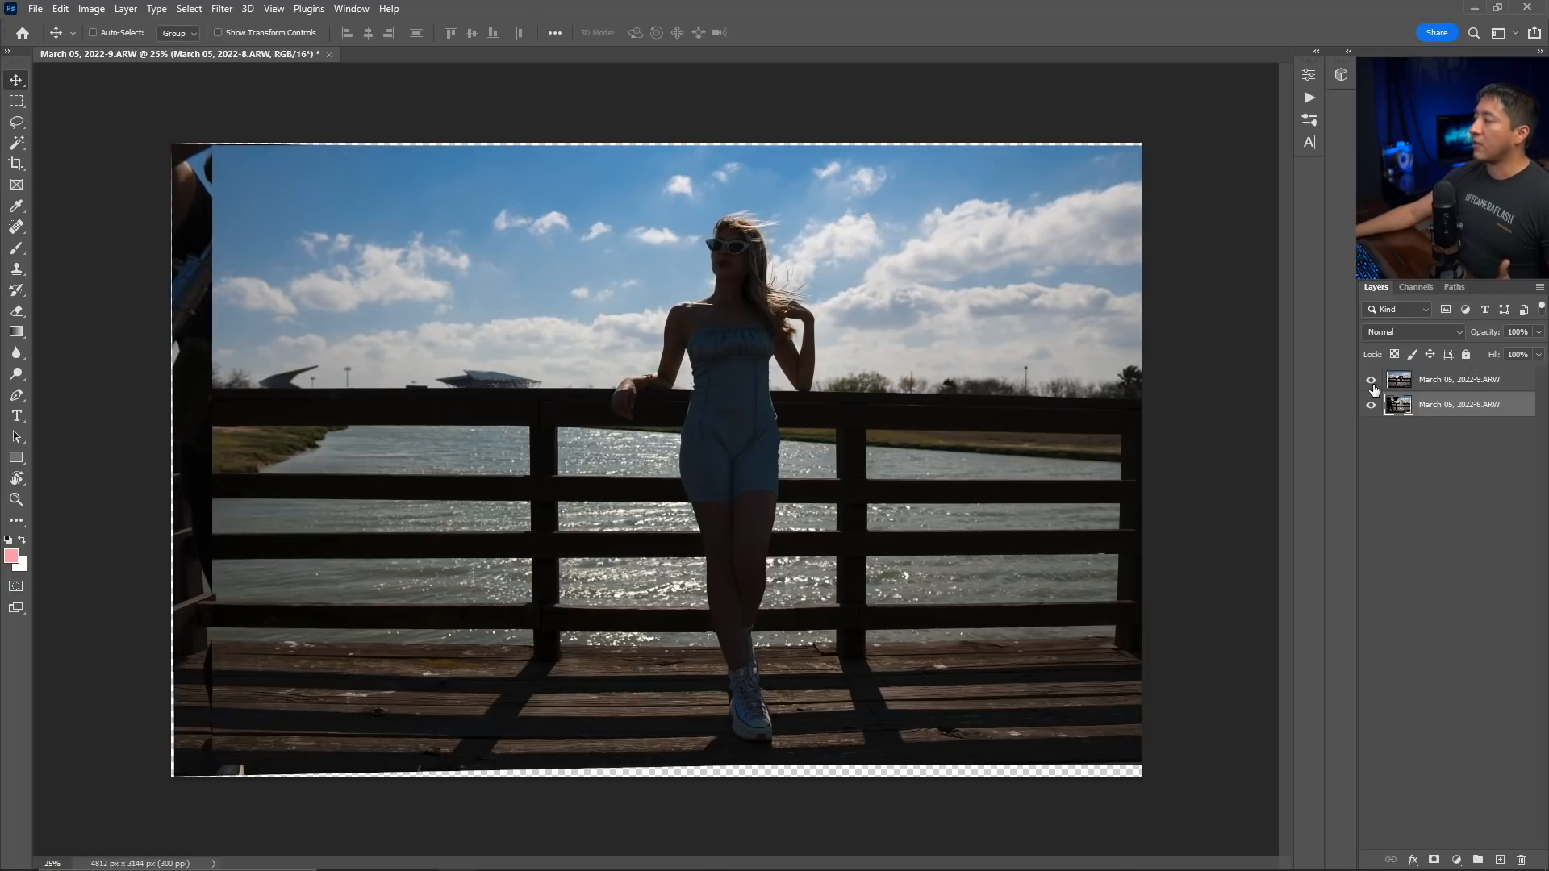
{"action": "left_click", "coordinate": [1372, 380]}
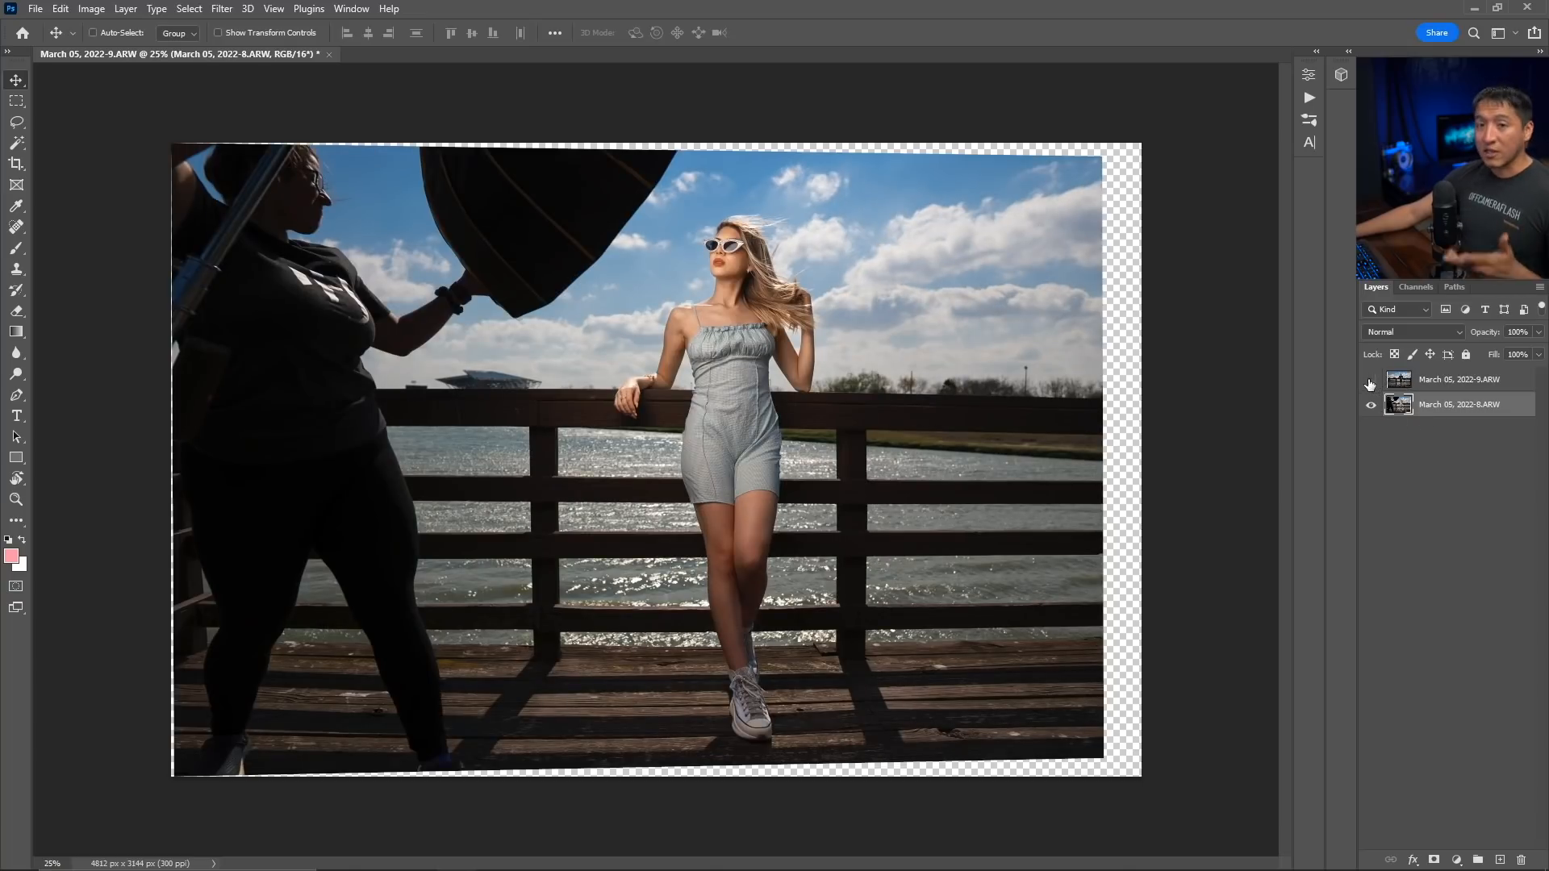
{"action": "left_click", "coordinate": [1371, 380]}
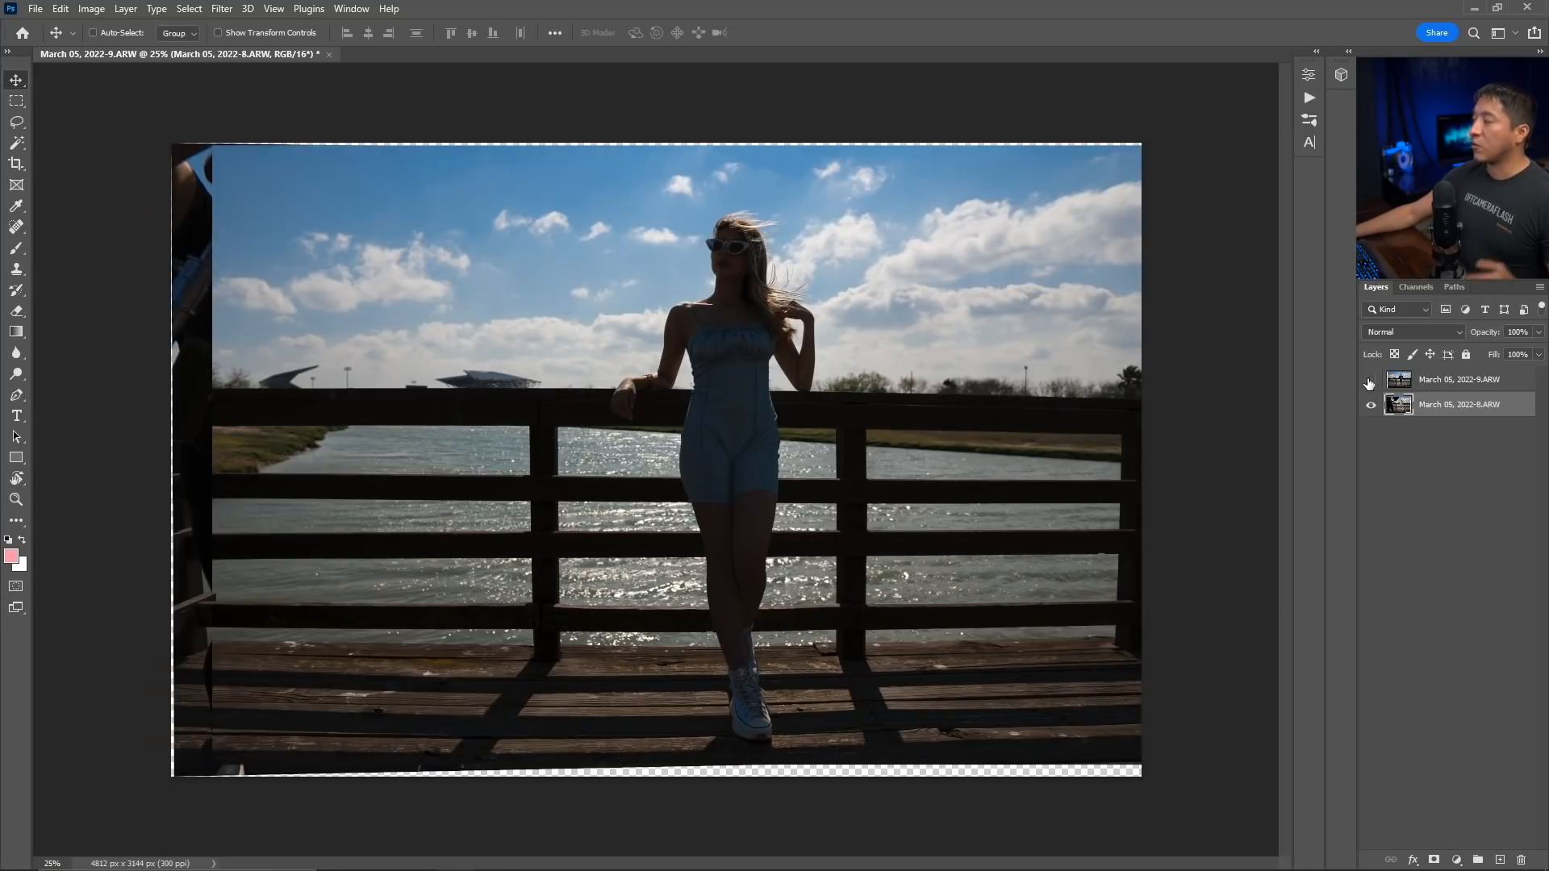
{"action": "left_click", "coordinate": [1370, 380]}
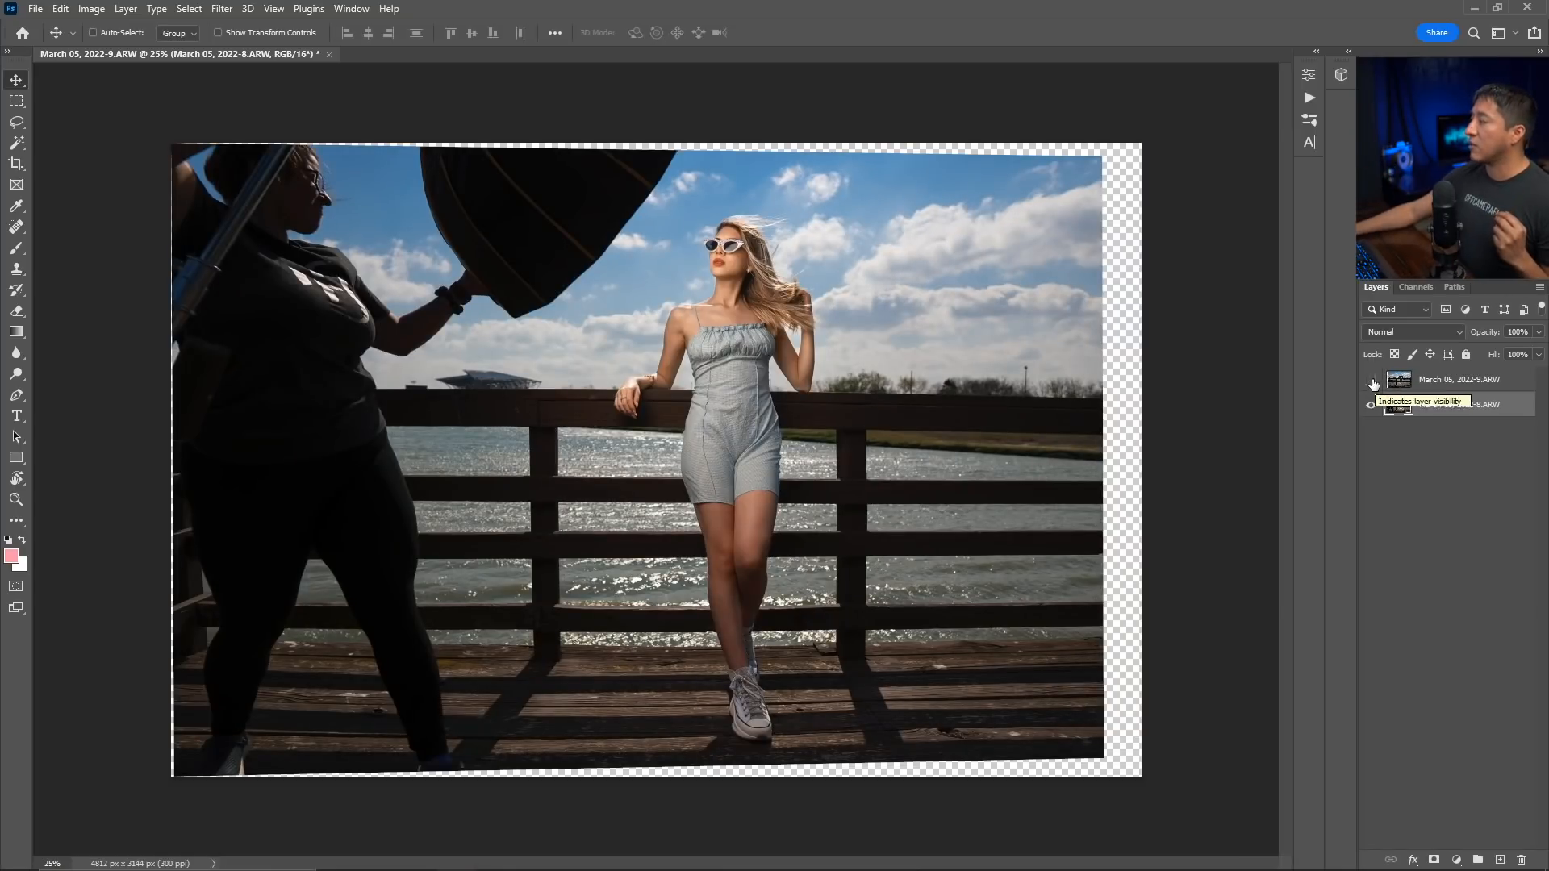
{"action": "left_click", "coordinate": [1371, 381]}
Step: Add a black layer mask to March 05, 2022-9.ARW and paint white on it over the softbox with a smaller brush
{"action": "left_click", "coordinate": [1403, 384]}
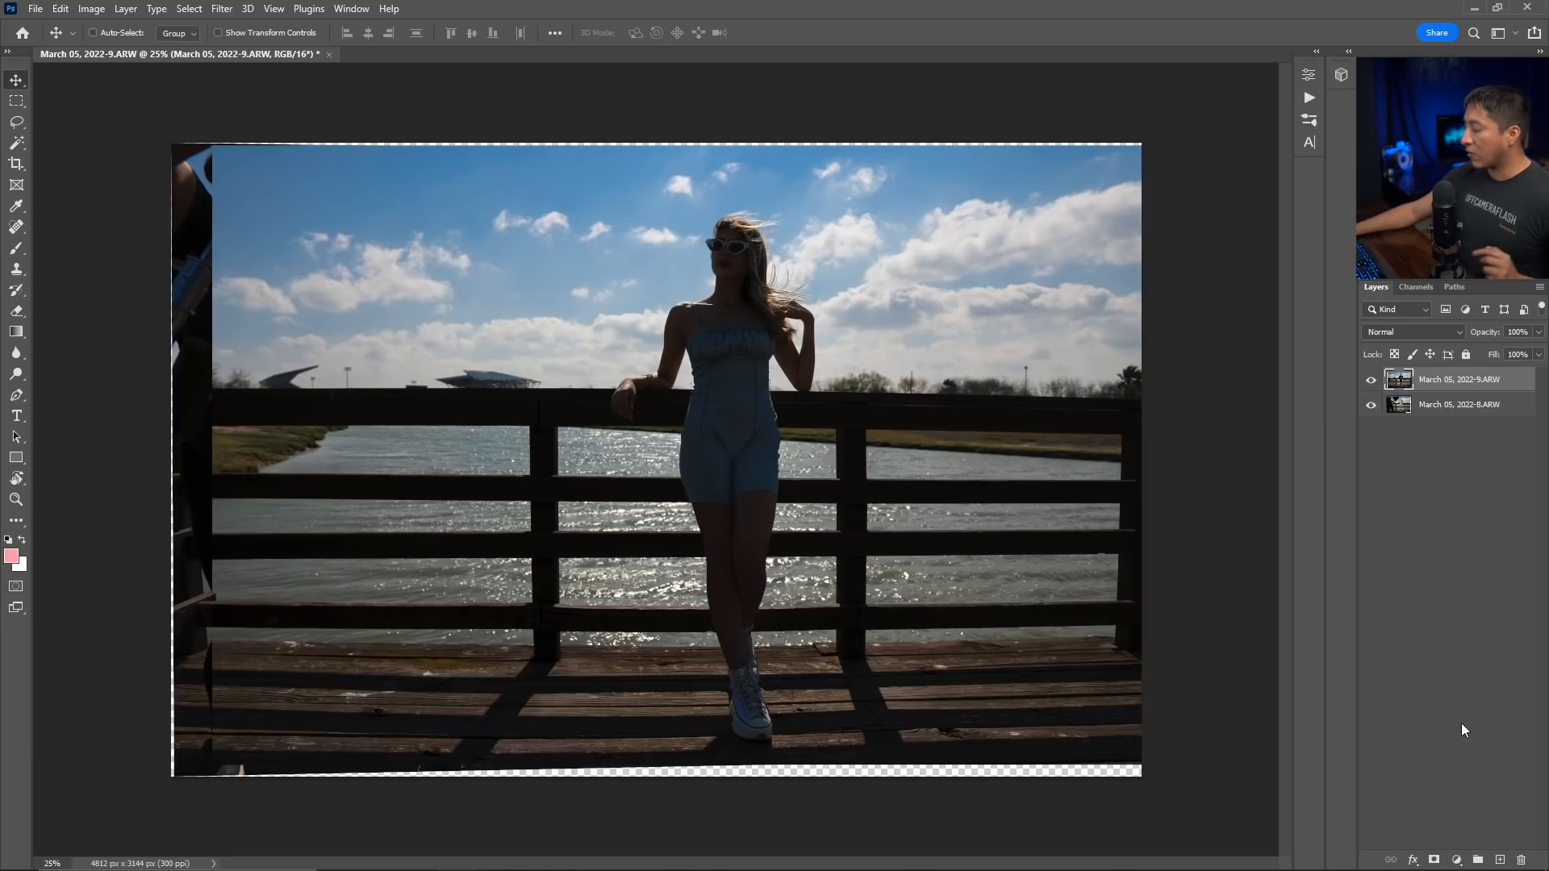
{"action": "left_click", "coordinate": [1435, 860], "text": "alt"}
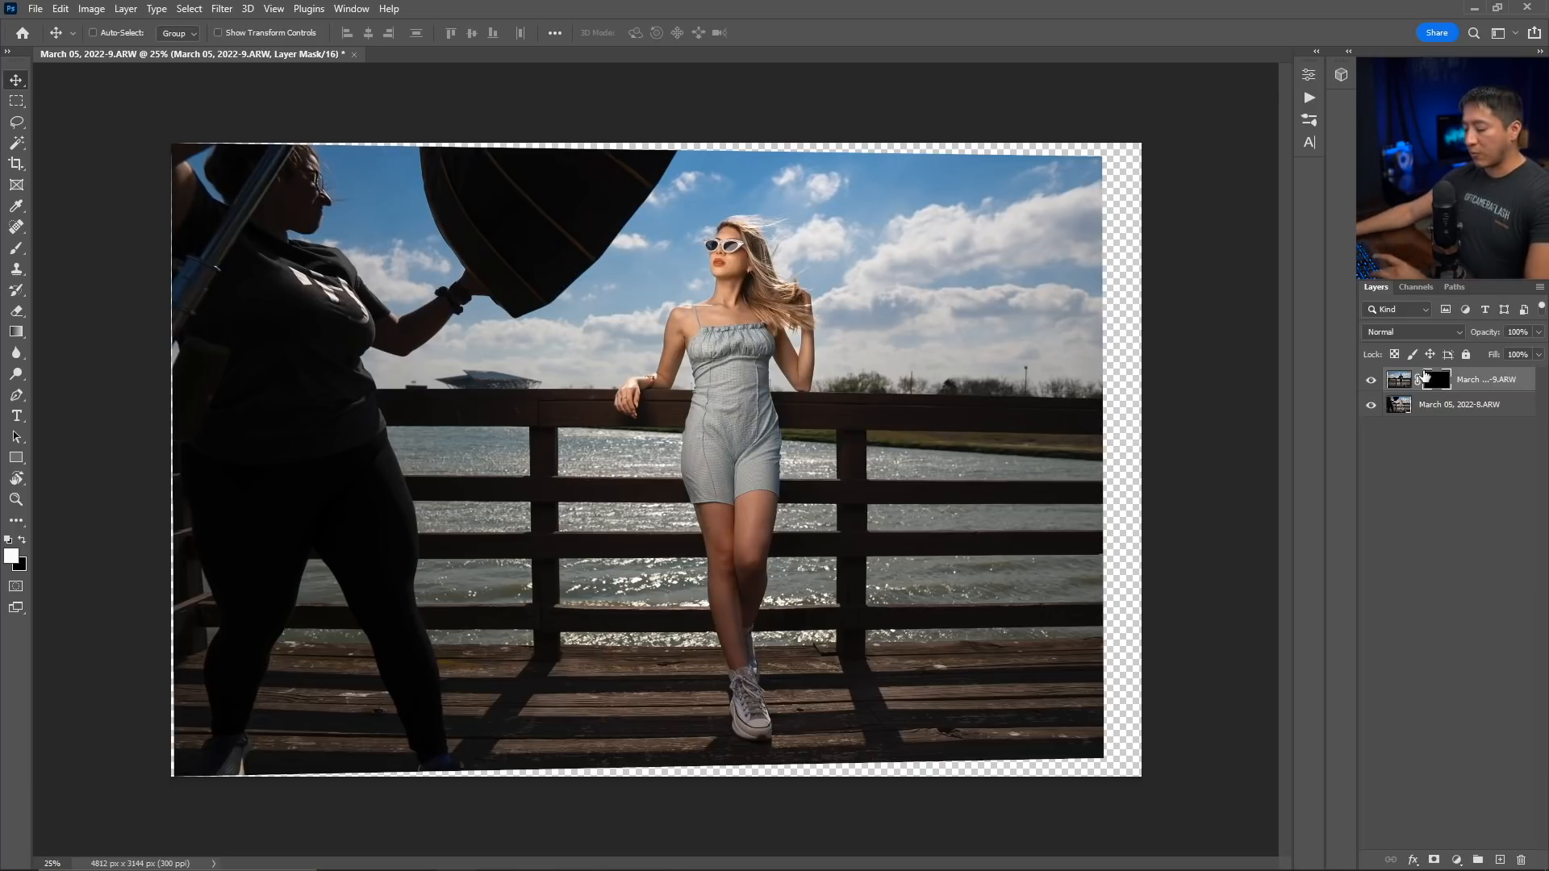
{"action": "key", "text": "b"}
{"action": "key", "text": "bracketleft"}
{"action": "key", "text": "bracketleft"}
{"action": "key", "text": "bracketleft"}
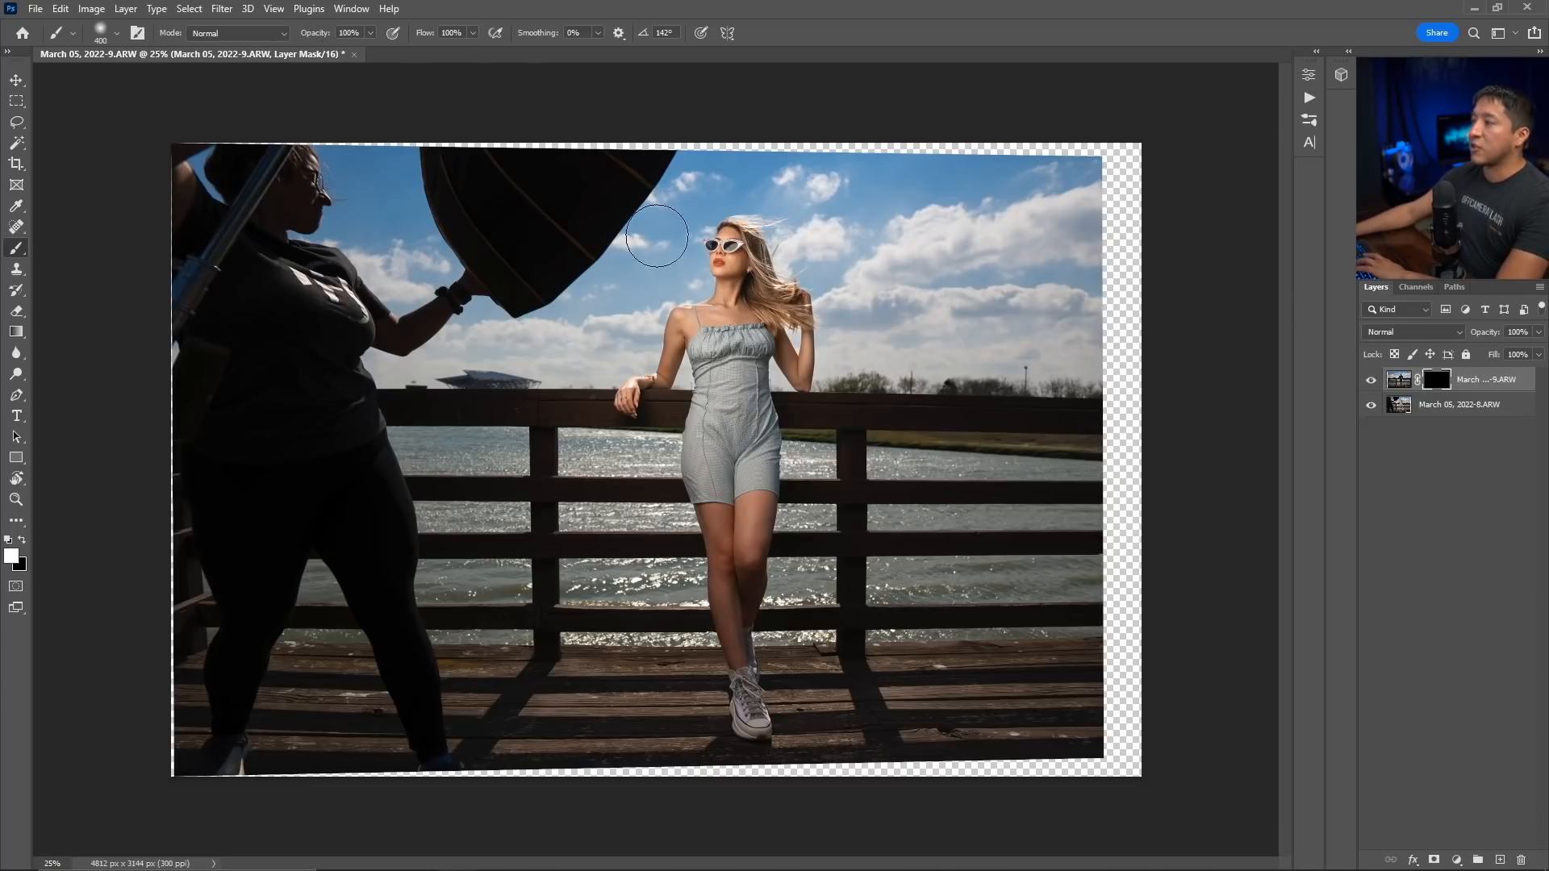
{"action": "key", "text": "bracketleft"}
{"action": "mouse_move", "coordinate": [609, 181]}
{"action": "left_mouse_down"}
{"action": "mouse_move", "coordinate": [652, 154]}
{"action": "mouse_move", "coordinate": [674, 184]}
{"action": "mouse_move", "coordinate": [569, 270]}
{"action": "mouse_move", "coordinate": [536, 275]}
{"action": "mouse_move", "coordinate": [526, 218]}
{"action": "mouse_move", "coordinate": [601, 138]}
{"action": "mouse_move", "coordinate": [574, 181]}
{"action": "left_mouse_up"}
{"action": "mouse_move", "coordinate": [699, 160]}
{"action": "left_mouse_down"}
{"action": "mouse_move", "coordinate": [614, 261]}
{"action": "mouse_move", "coordinate": [495, 173]}
{"action": "mouse_move", "coordinate": [453, 164]}
{"action": "mouse_move", "coordinate": [515, 162]}
{"action": "mouse_move", "coordinate": [505, 148]}
{"action": "mouse_move", "coordinate": [361, 211]}
{"action": "mouse_move", "coordinate": [464, 208]}
{"action": "left_mouse_up"}
Step: Enlarge the brush and paint white on the layer mask over the assistant to remove her from the picture
{"action": "key", "text": "bracketright"}
{"action": "key", "text": "bracketright"}
{"action": "key", "text": "bracketright"}
{"action": "key", "text": "bracketright"}
{"action": "key", "text": "bracketright"}
{"action": "key", "text": "bracketright"}
{"action": "key", "text": "bracketright"}
{"action": "mouse_move", "coordinate": [355, 266]}
{"action": "left_mouse_down"}
{"action": "mouse_move", "coordinate": [244, 213]}
{"action": "mouse_move", "coordinate": [200, 224]}
{"action": "mouse_move", "coordinate": [196, 279]}
{"action": "mouse_move", "coordinate": [272, 409]}
{"action": "mouse_move", "coordinate": [406, 411]}
{"action": "mouse_move", "coordinate": [321, 400]}
{"action": "mouse_move", "coordinate": [364, 428]}
{"action": "mouse_move", "coordinate": [325, 492]}
{"action": "mouse_move", "coordinate": [392, 621]}
{"action": "mouse_move", "coordinate": [388, 676]}
{"action": "mouse_move", "coordinate": [424, 793]}
{"action": "left_mouse_up"}
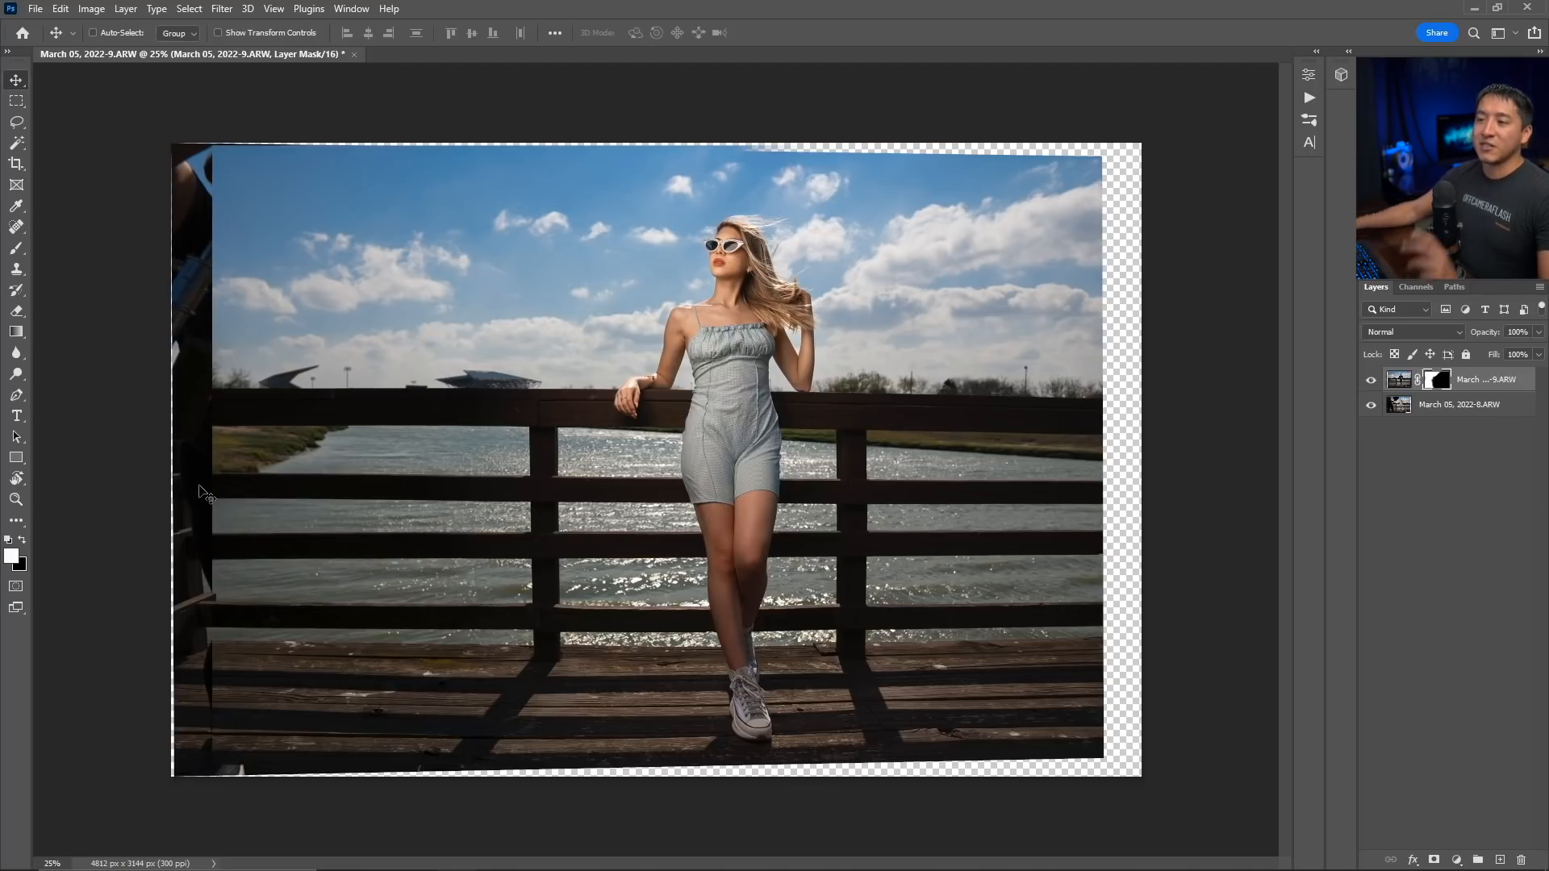
Step: Paint white on the layer mask along the photo's right side to fill the transparent strip with the background picture
{"action": "key", "text": "b"}
{"action": "mouse_move", "coordinate": [1086, 237]}
{"action": "left_mouse_down"}
{"action": "mouse_move", "coordinate": [1137, 181]}
{"action": "mouse_move", "coordinate": [1100, 225]}
{"action": "mouse_move", "coordinate": [1107, 430]}
{"action": "mouse_move", "coordinate": [1105, 155]}
{"action": "mouse_move", "coordinate": [1134, 701]}
{"action": "mouse_move", "coordinate": [1110, 577]}
{"action": "mouse_move", "coordinate": [1136, 356]}
{"action": "left_mouse_up"}
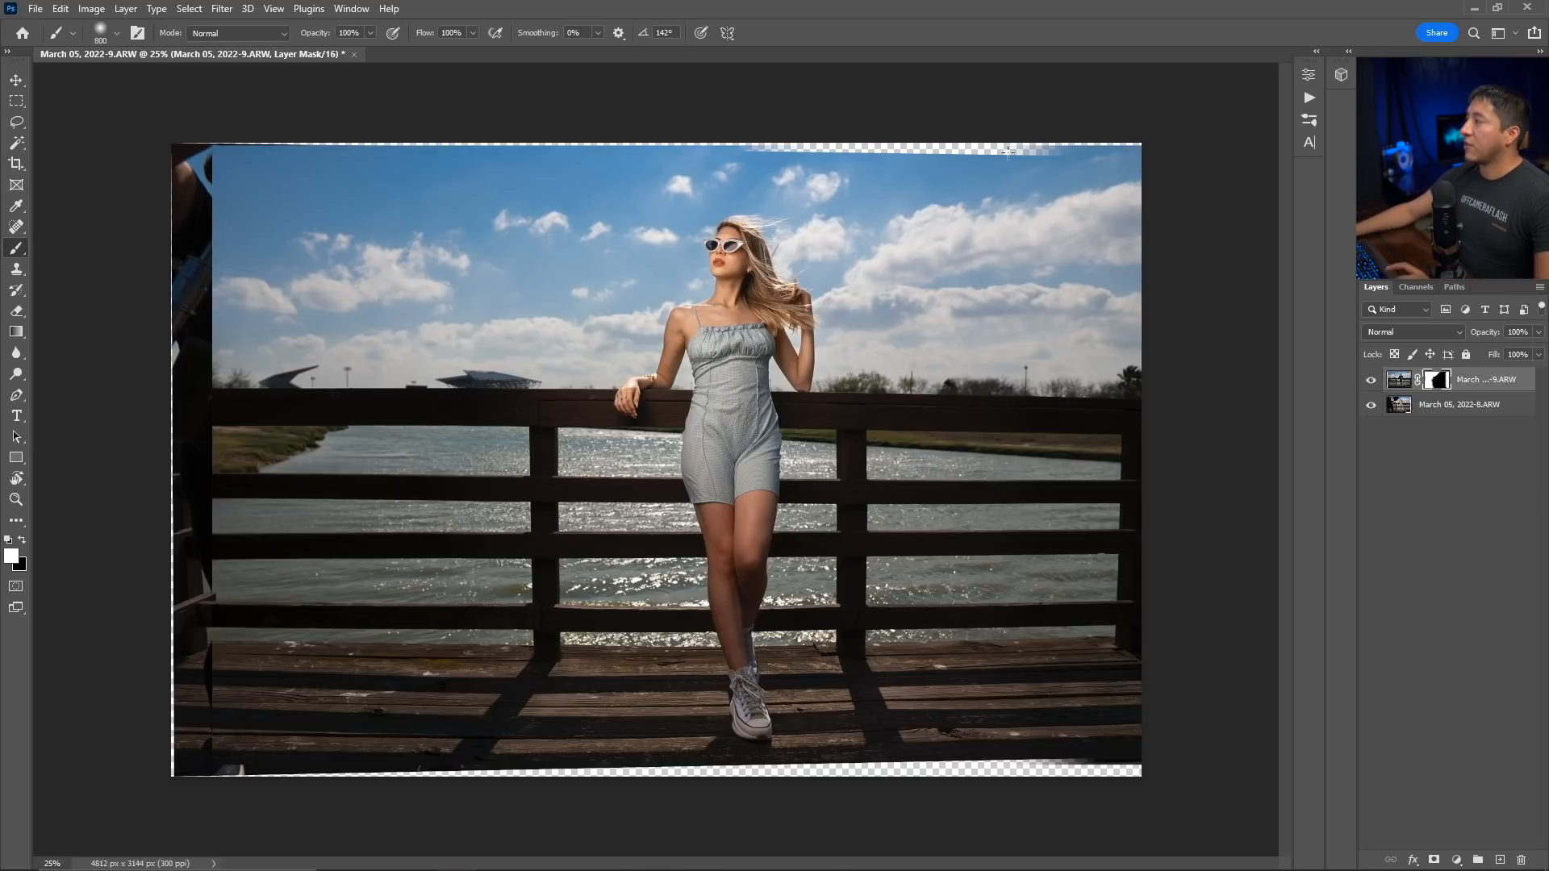
{"action": "key", "text": "a"}
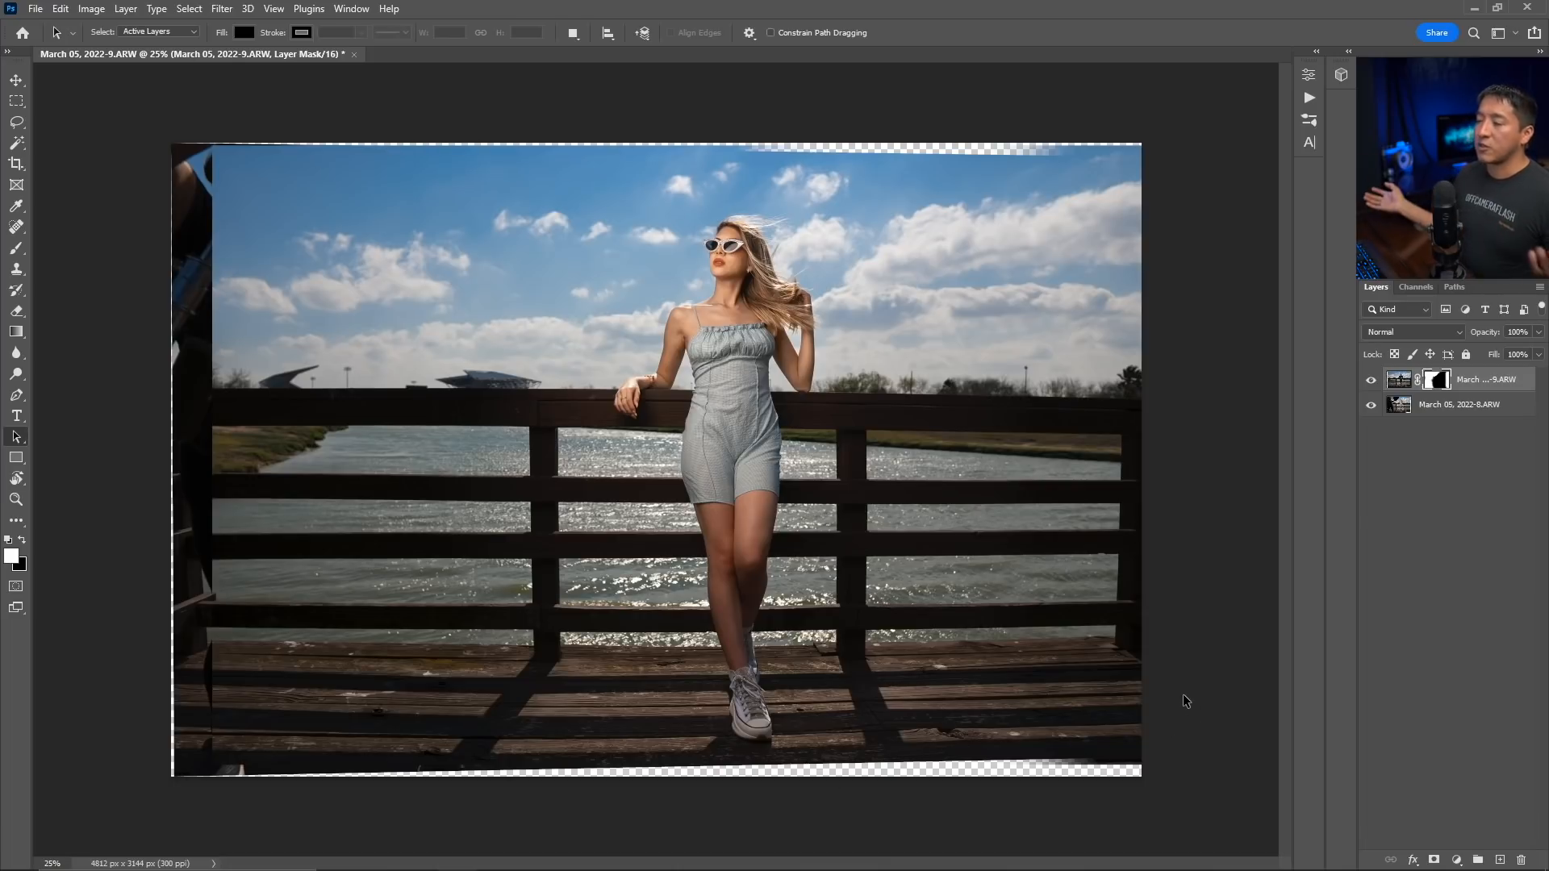
Step: Crop the picture at a 5:4 ratio around the roughly centred model, cutting off the transparent edges and the dark leftovers at the photo's left side
{"action": "key", "text": "c"}
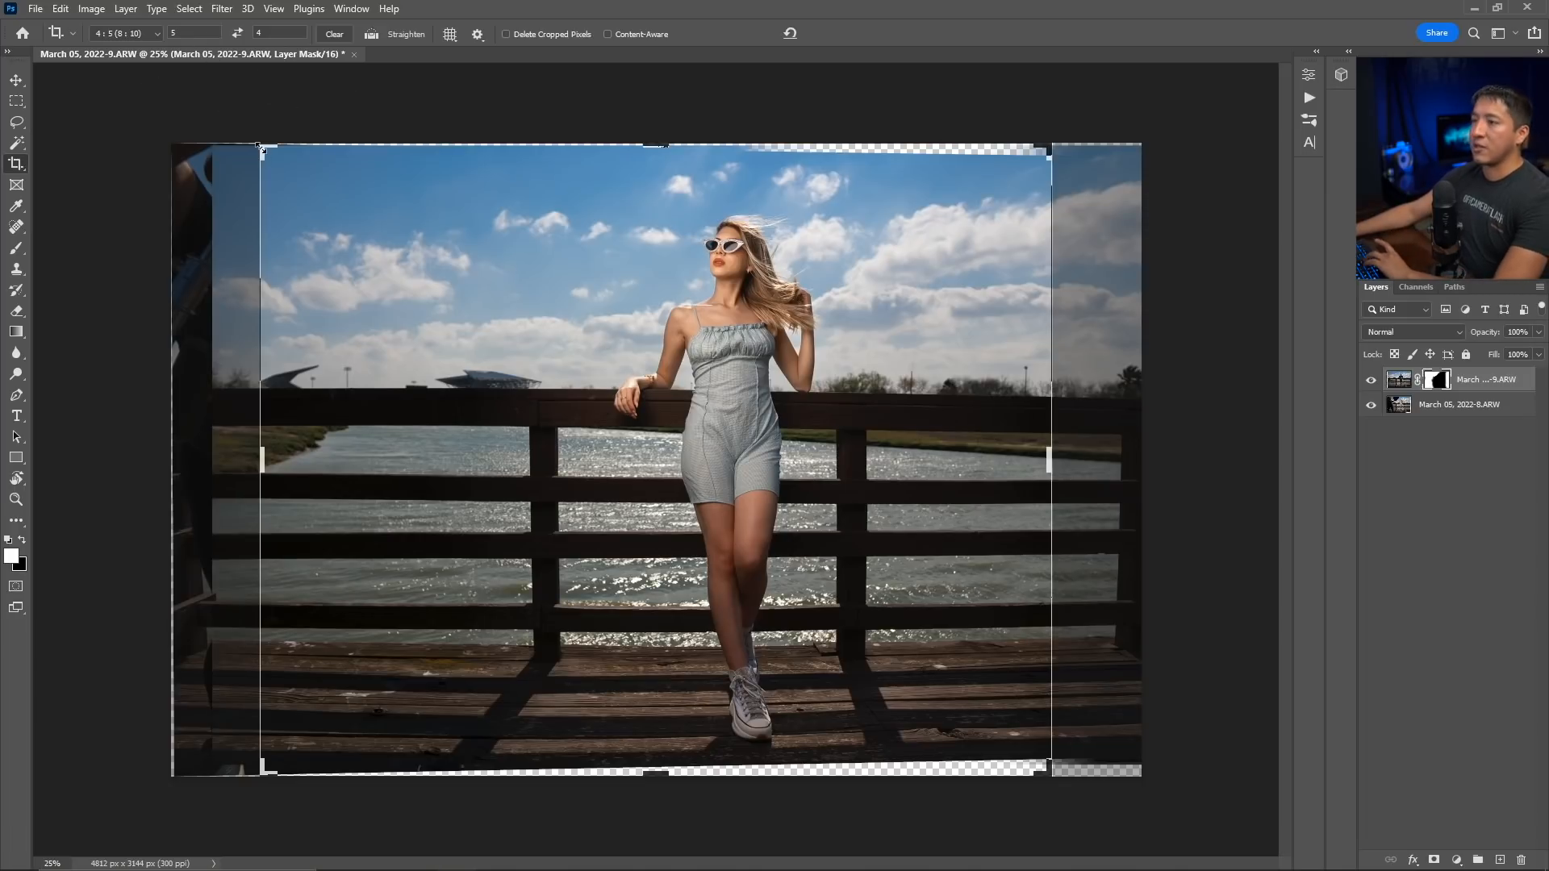
{"action": "left_click_drag", "start_coordinate": [258, 146], "coordinate": [347, 235]}
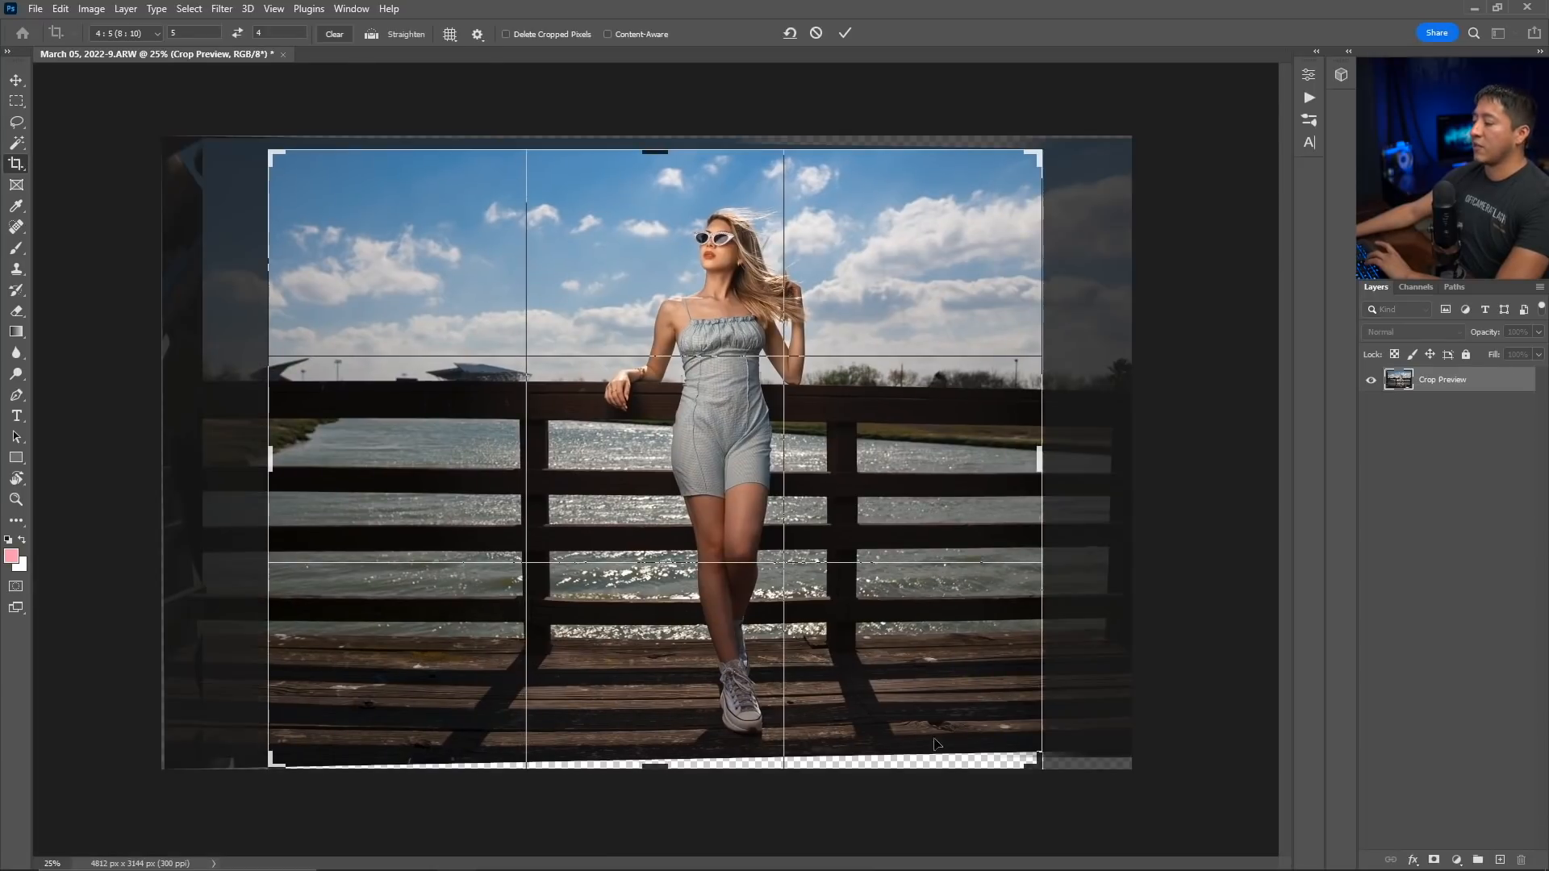
{"action": "left_click_drag", "start_coordinate": [1043, 772], "coordinate": [1025, 755]}
{"action": "left_click_drag", "start_coordinate": [848, 570], "coordinate": [780, 572]}
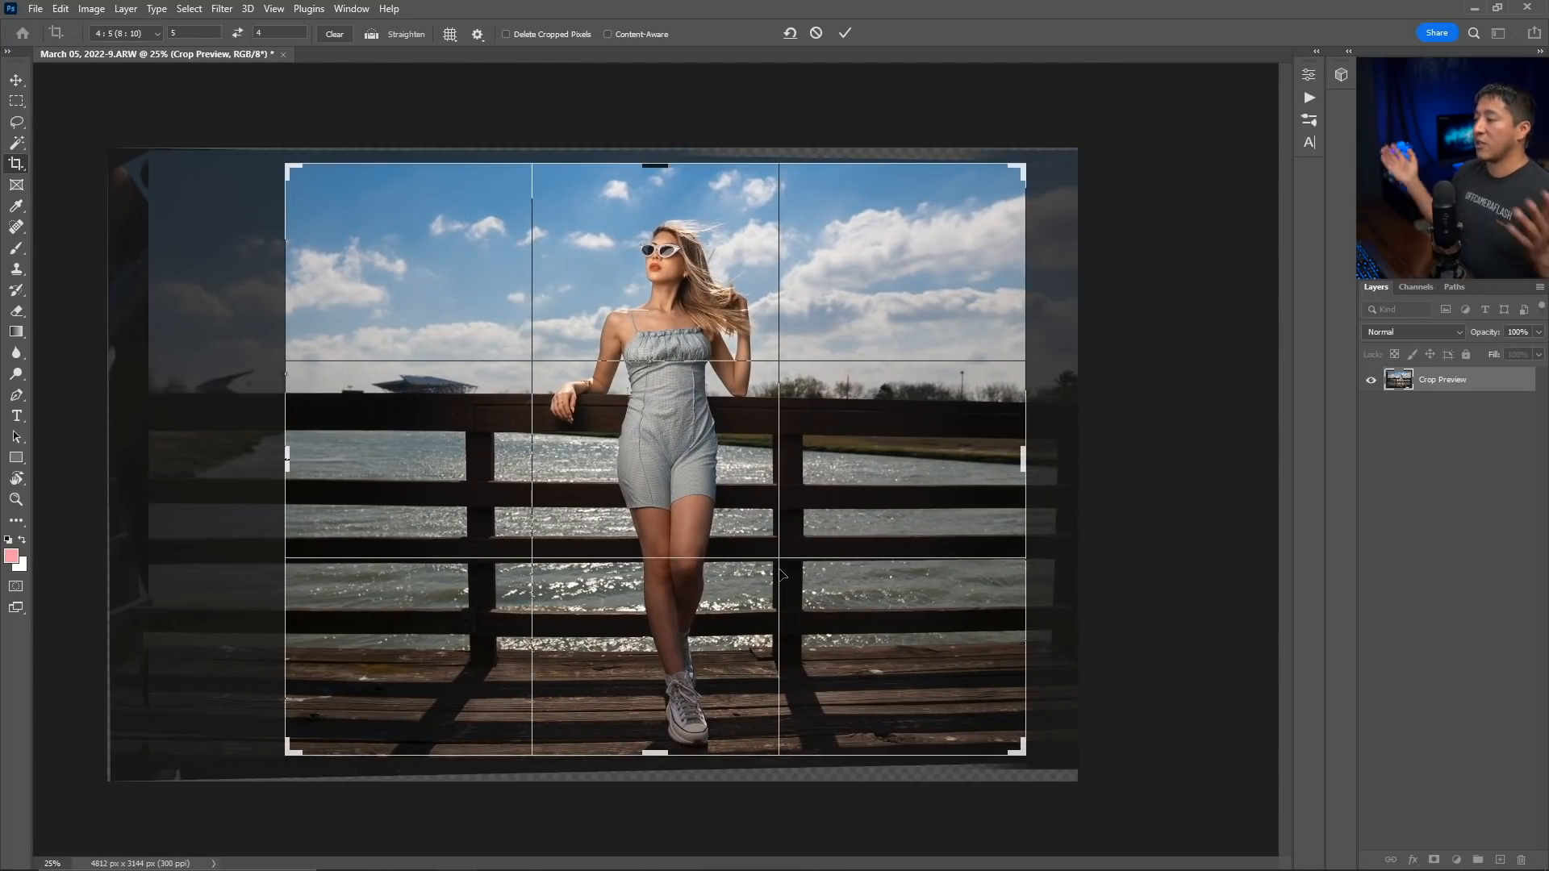
{"action": "key", "text": "Return"}
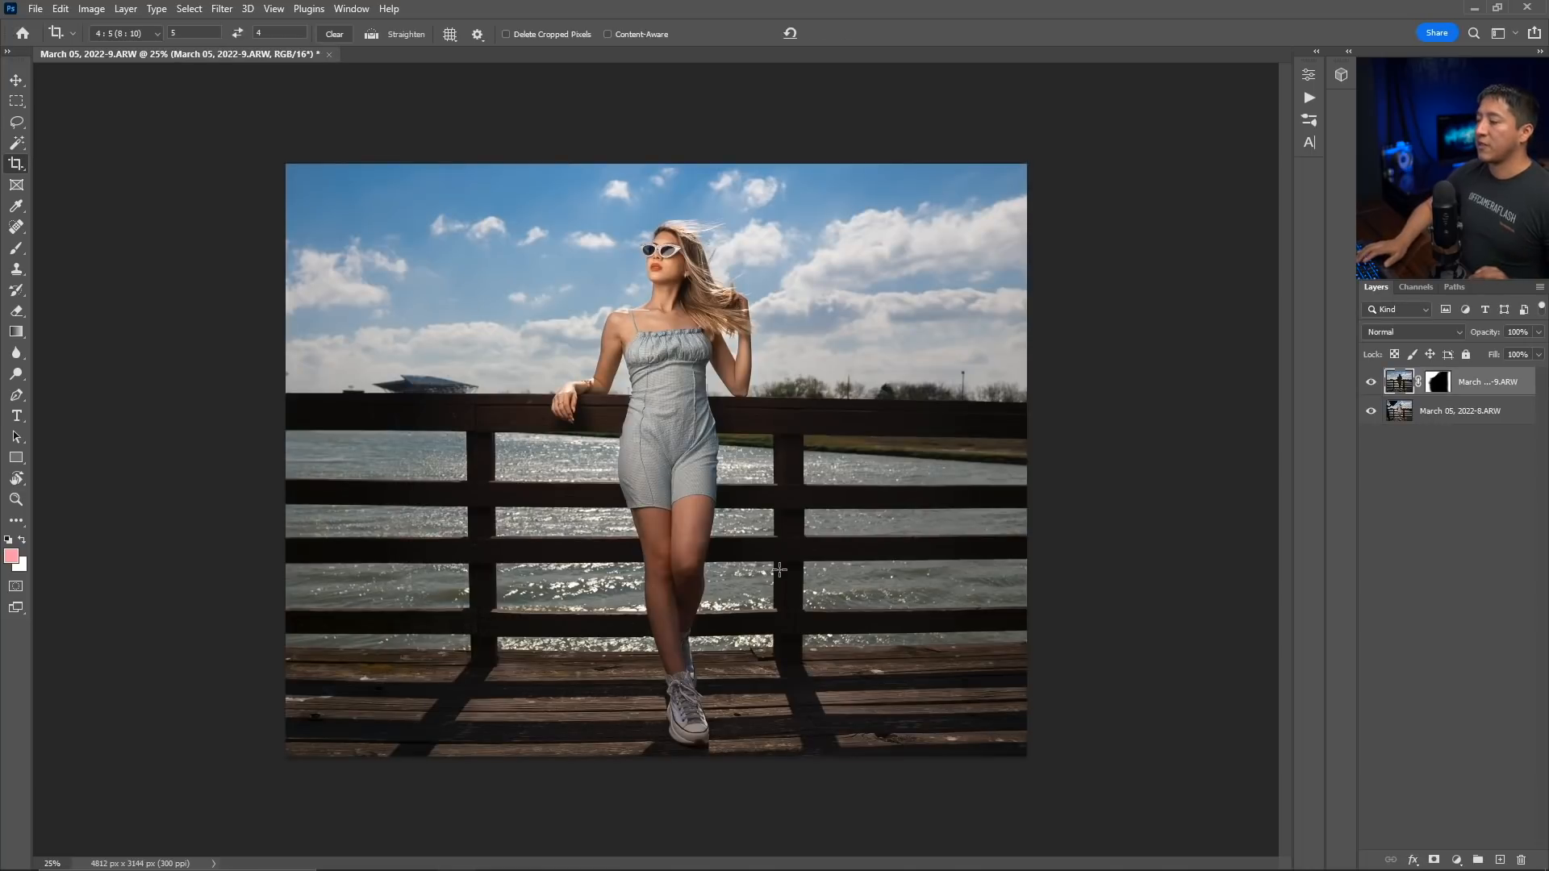